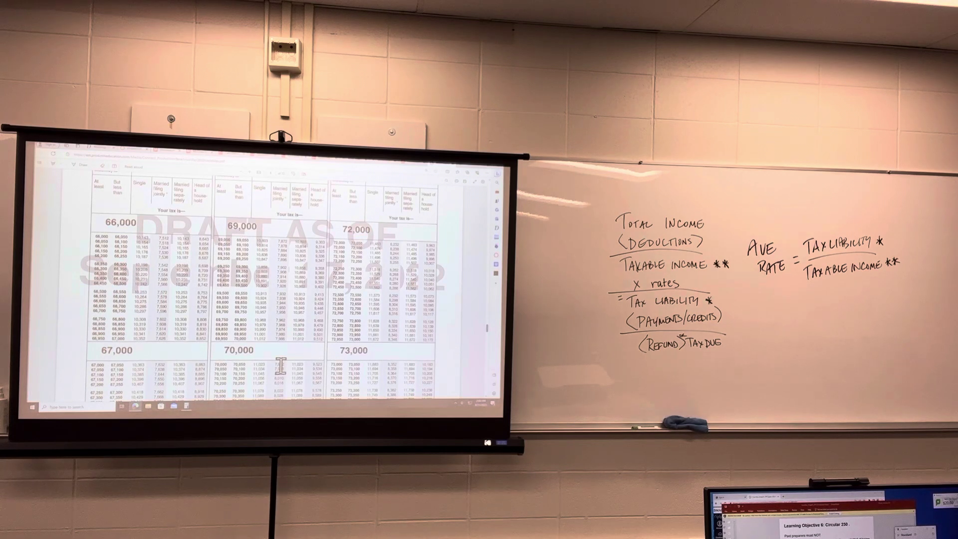
# - Save and exit the current homework assignment
pyautogui.click(175, 157)
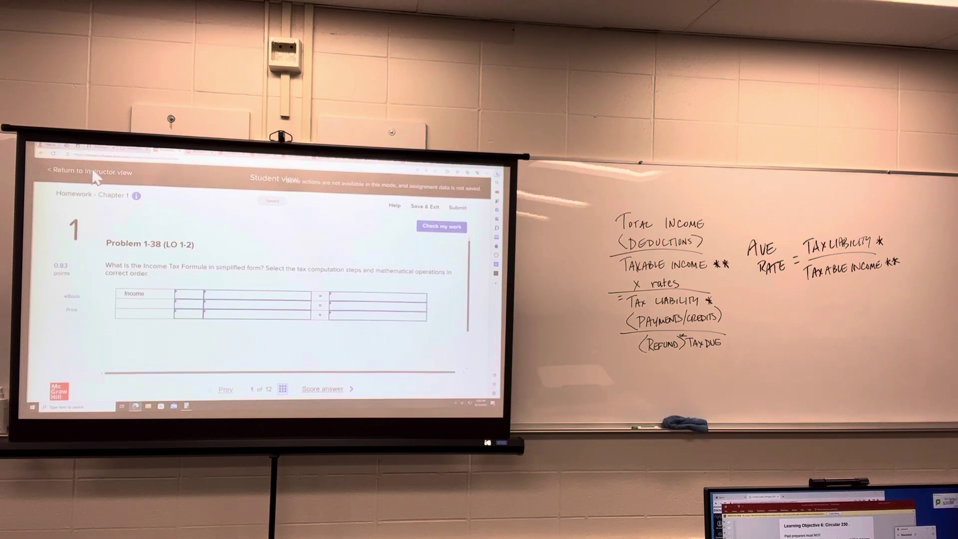
pyautogui.click(423, 215)
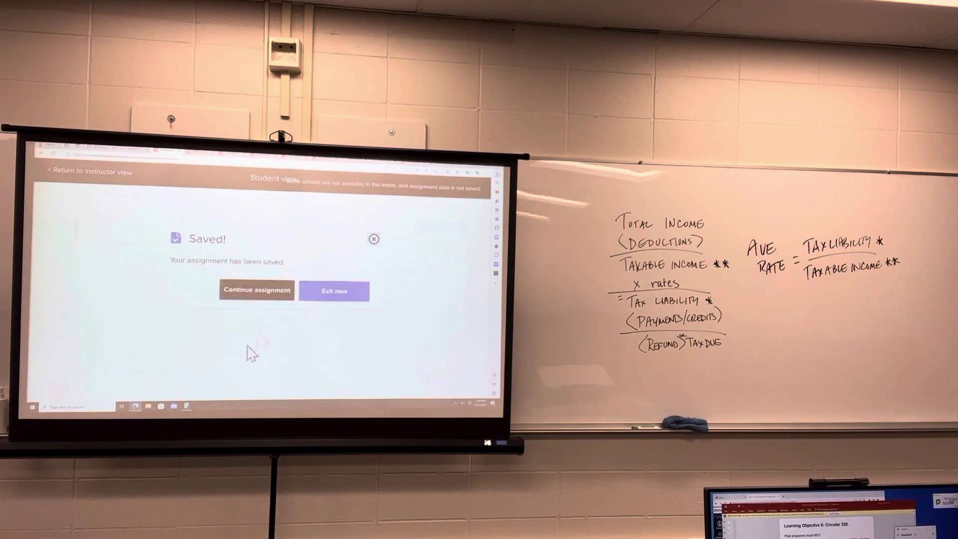
pyautogui.click(347, 293)
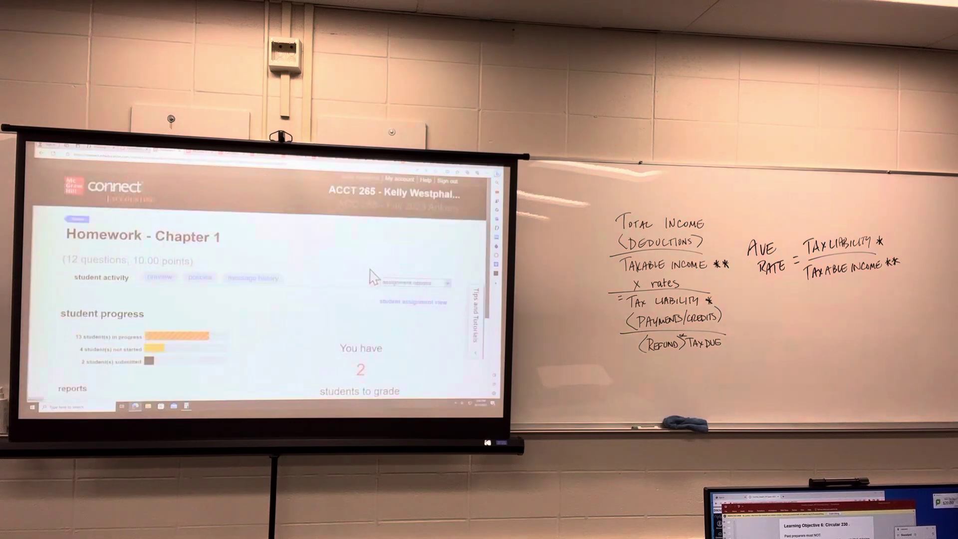
# - Open Chapter 1's Tax Returns assignment in student view and start its first question
pyautogui.click(79, 224)
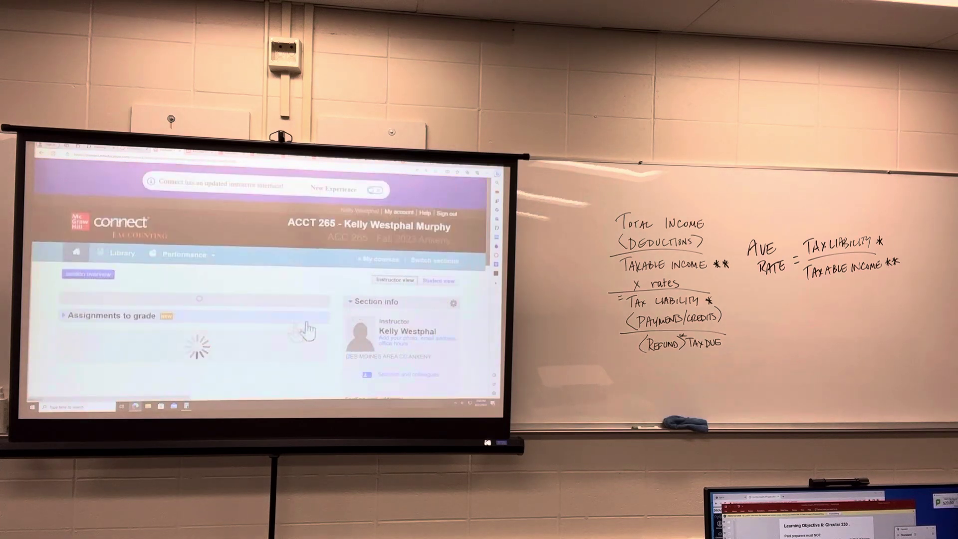
pyautogui.scroll(-3, 229, 327)
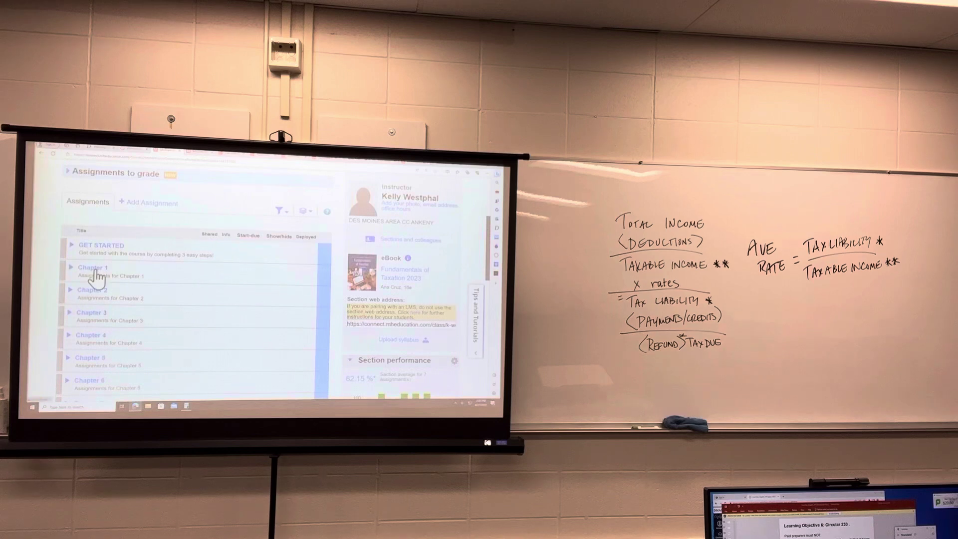
pyautogui.click(92, 270)
pyautogui.scroll(-2, 175, 370)
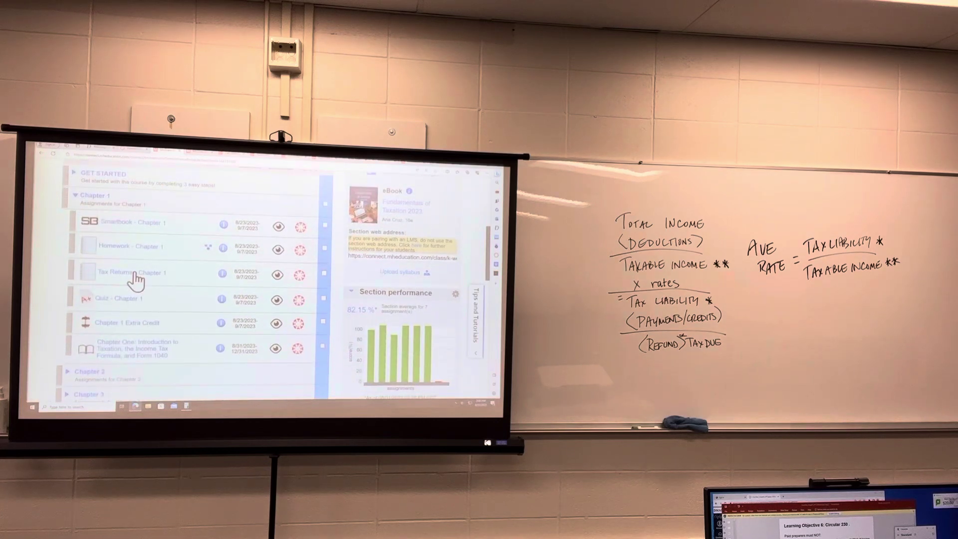
pyautogui.click(145, 293)
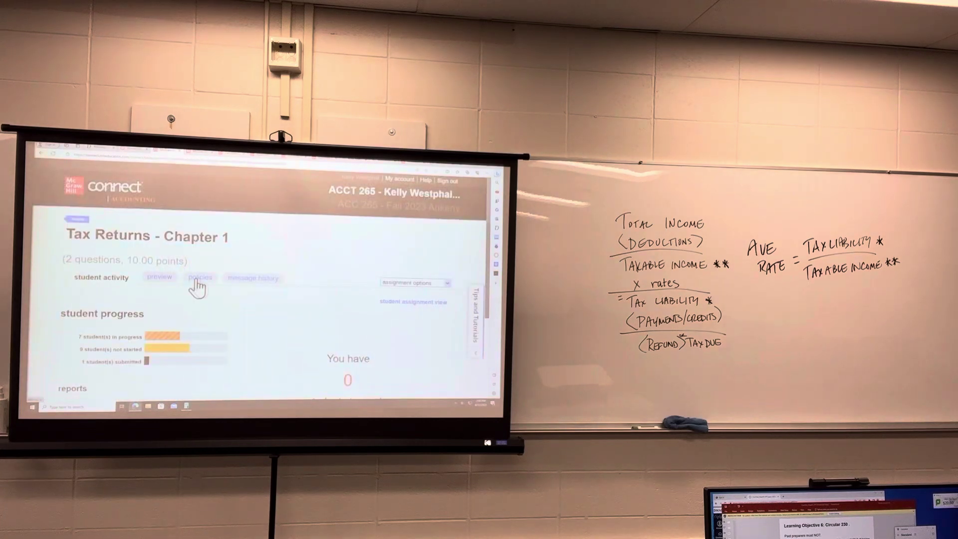
pyautogui.click(433, 304)
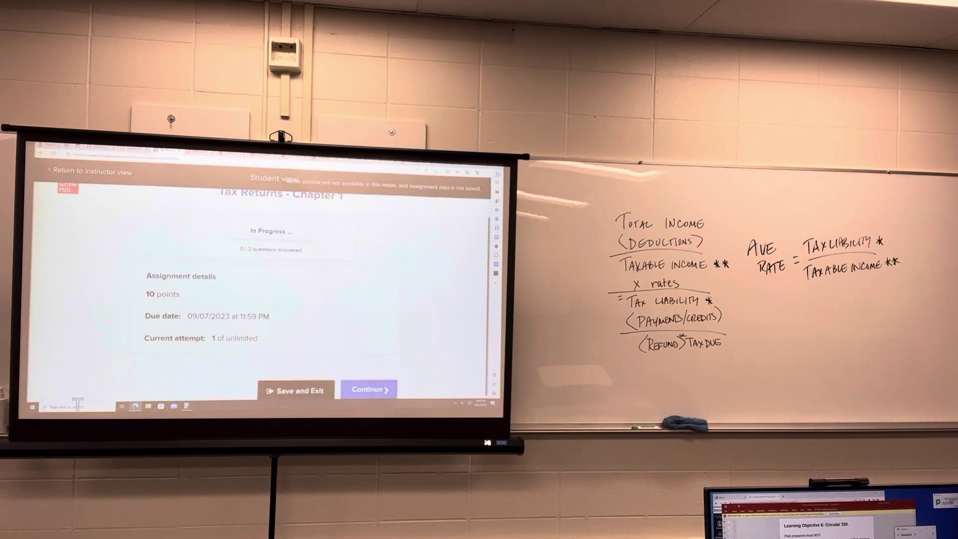
pyautogui.click(370, 390)
pyautogui.scroll(-3, 441, 375)
pyautogui.scroll(-3, 427, 359)
pyautogui.scroll(3, 418, 347)
pyautogui.scroll(3, 418, 347)
pyautogui.scroll(2, 420, 344)
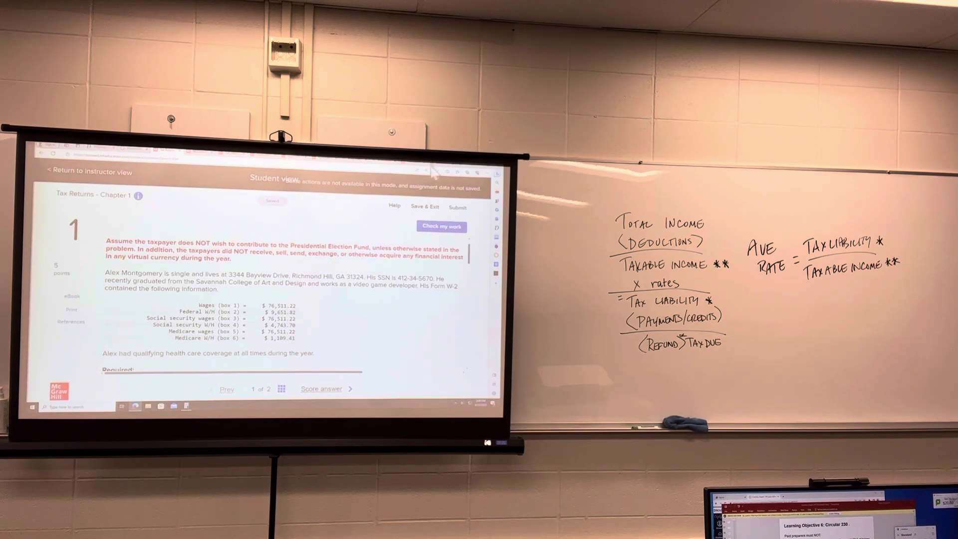
# - Search Bing for 'w2', then refine the search to 'w2 2022'
pyautogui.hotkey('alt', 'Tab')
pyautogui.click(385, 169)
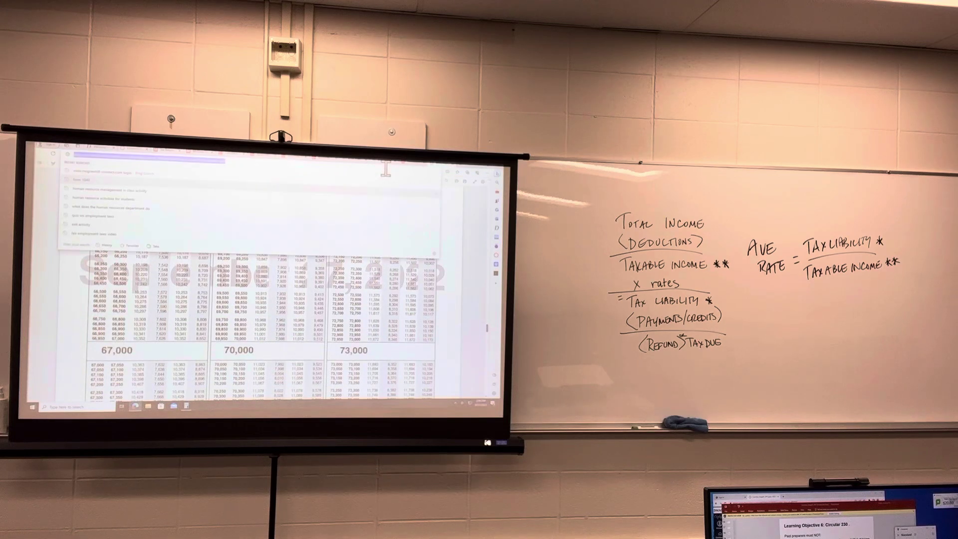
pyautogui.write('w2')
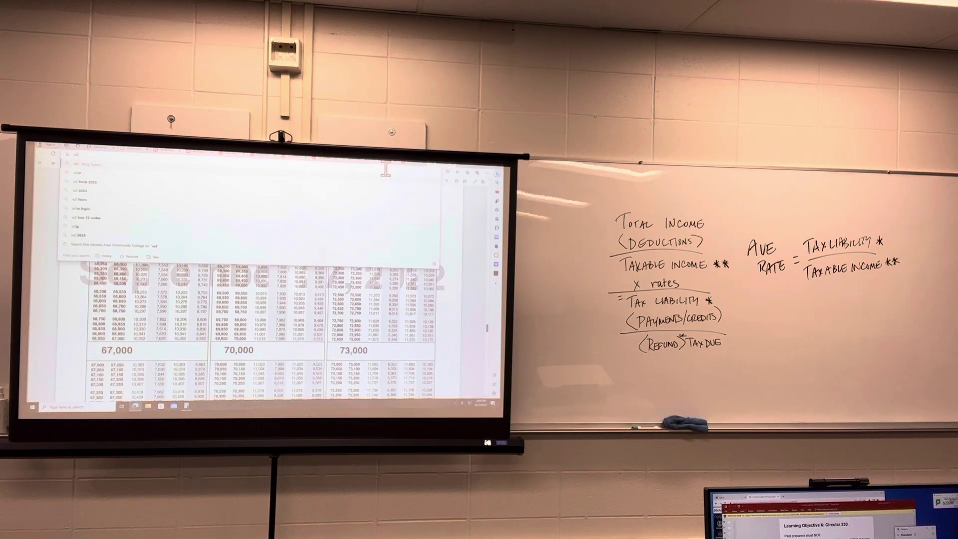
pyautogui.press('Return')
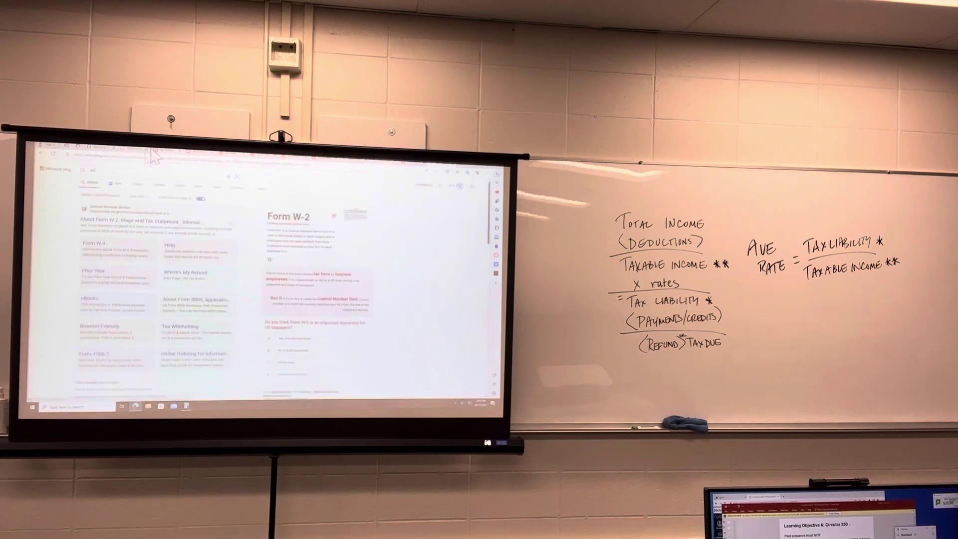
pyautogui.scroll(-5, 406, 353)
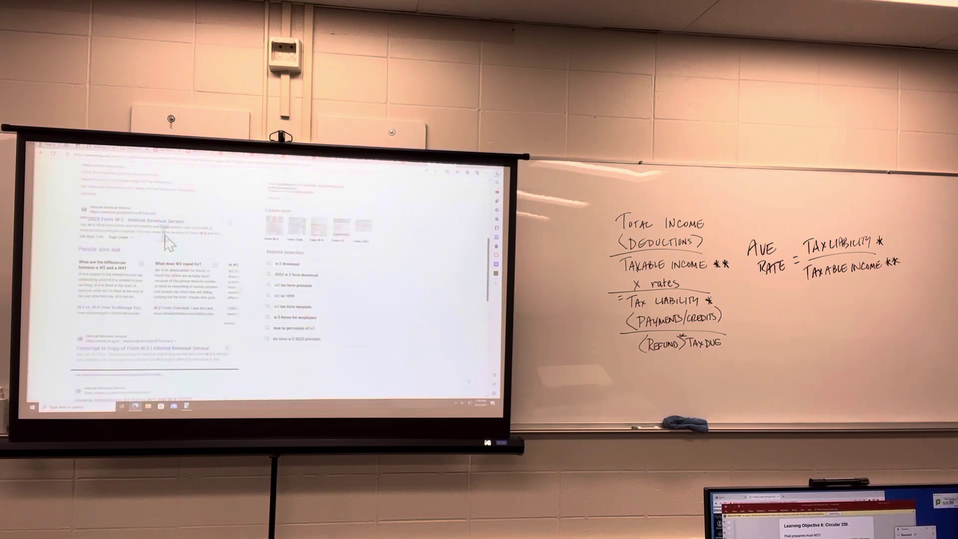
pyautogui.scroll(-3, 368, 324)
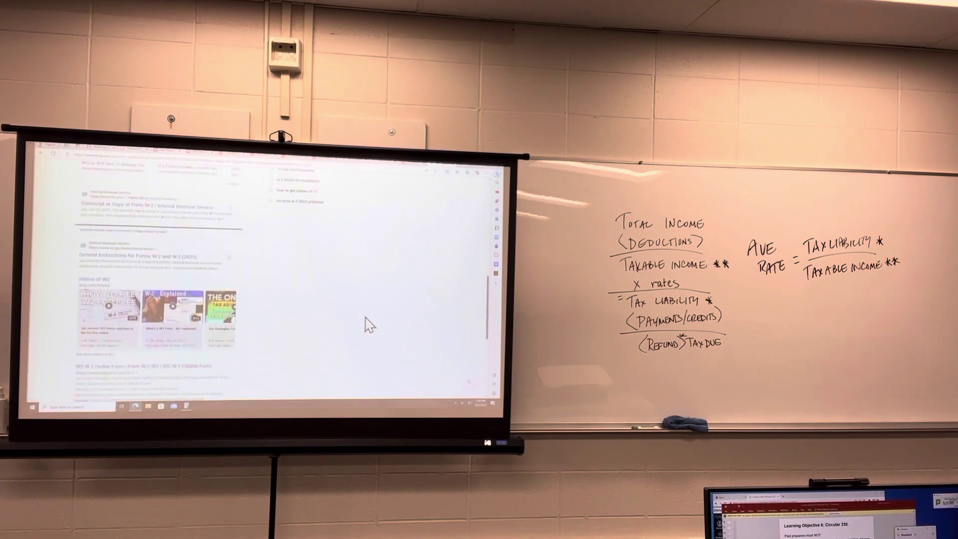
pyautogui.scroll(2, 375, 364)
pyautogui.scroll(6, 375, 364)
pyautogui.click(170, 173)
pyautogui.write('w2 202')
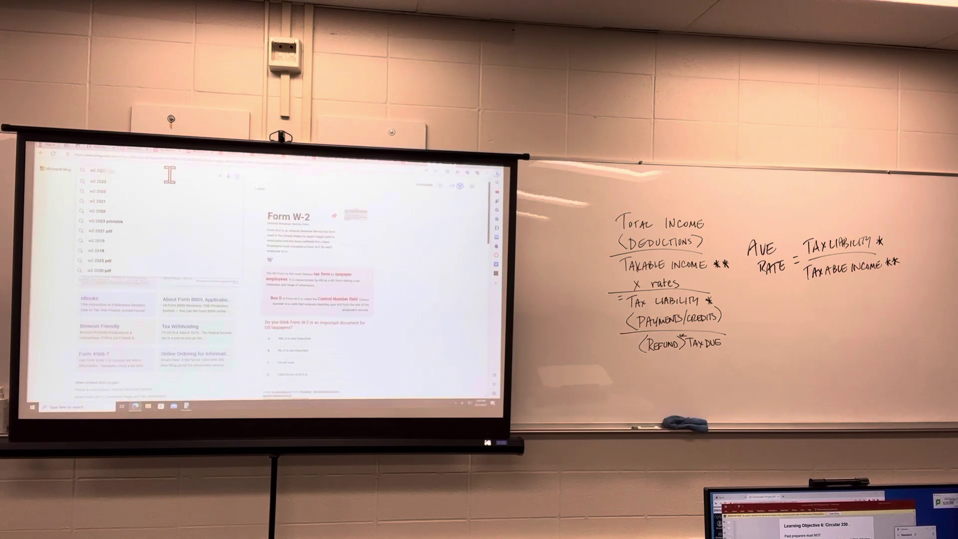
pyautogui.press('Return')
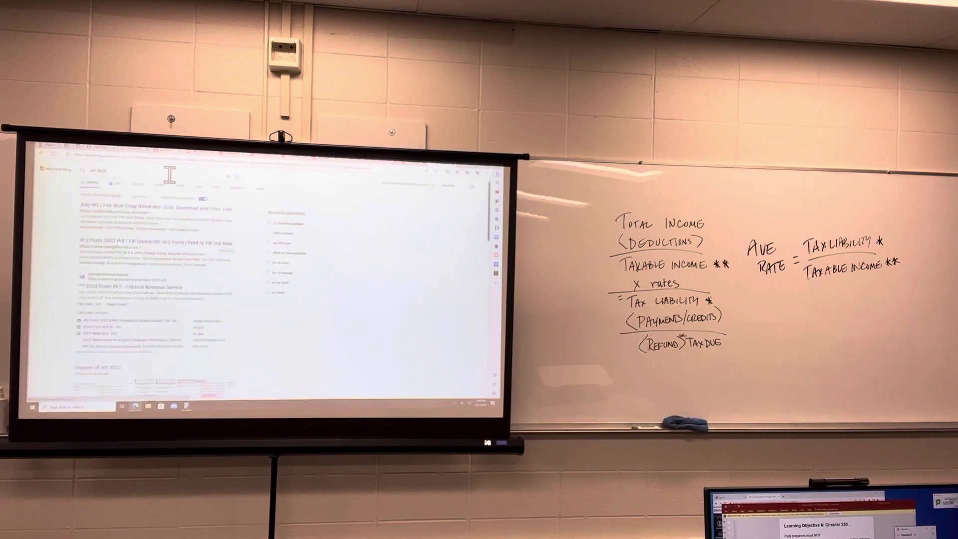
# - Open the IRS 2022 Form W-2 PDF and enlarge it for reading
pyautogui.click(158, 289)
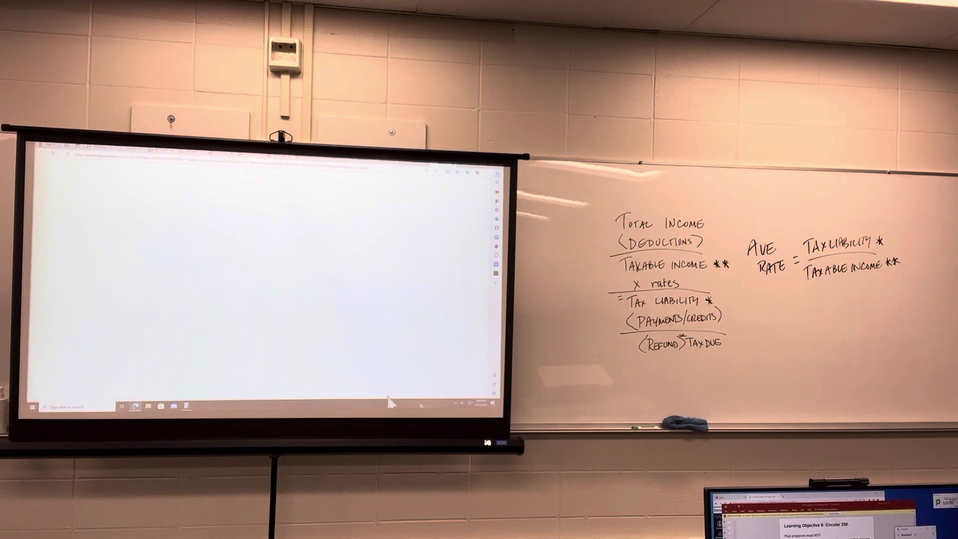
pyautogui.scroll(-5, 299, 342)
pyautogui.scroll(-3, 299, 342)
pyautogui.scroll(2, 300, 342)
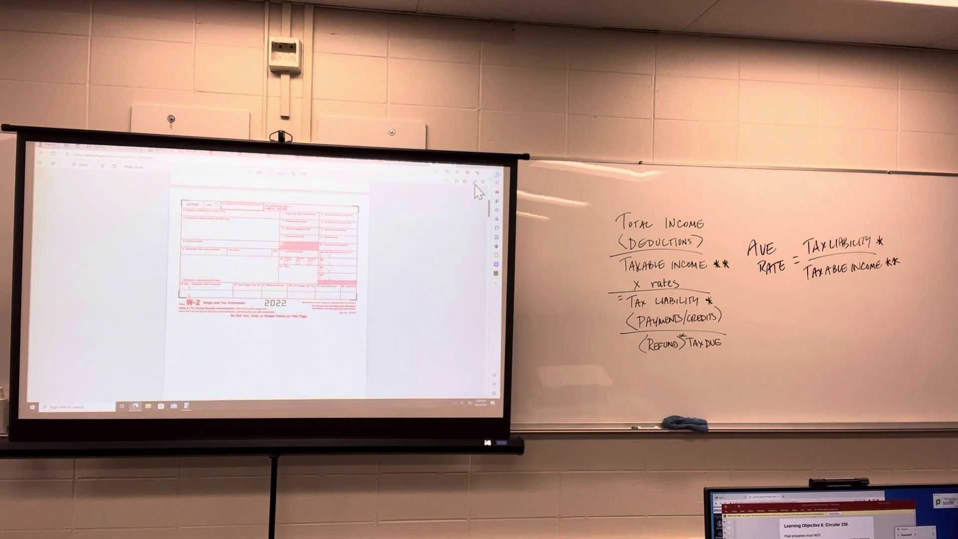
pyautogui.press('F11')
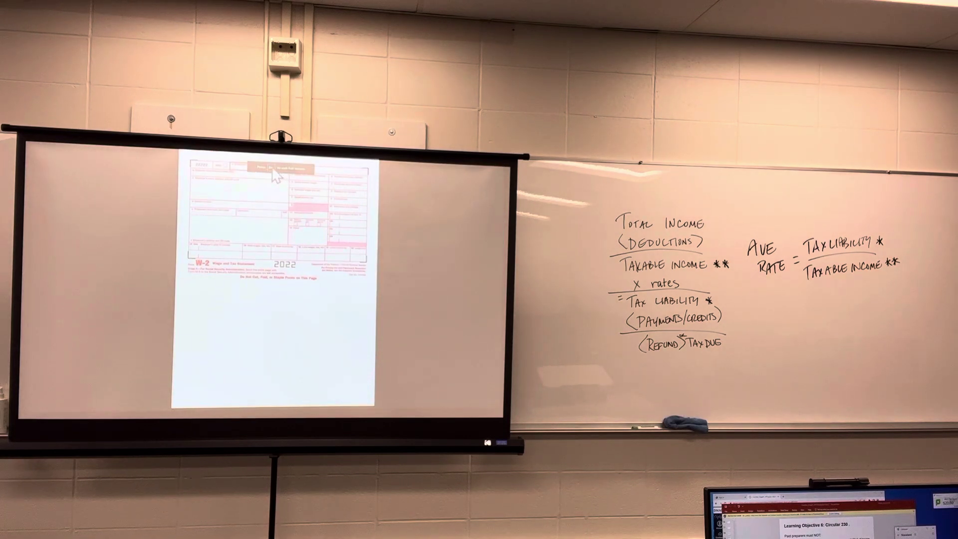
pyautogui.press('F11')
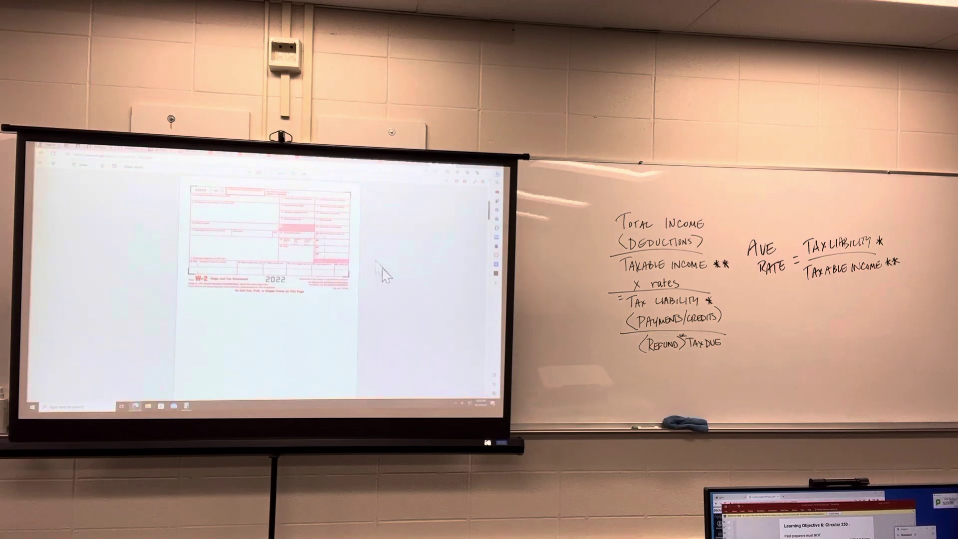
pyautogui.click(251, 172)
# - Zoom further into the blank W-2 form to review its boxes
pyautogui.click(253, 176)
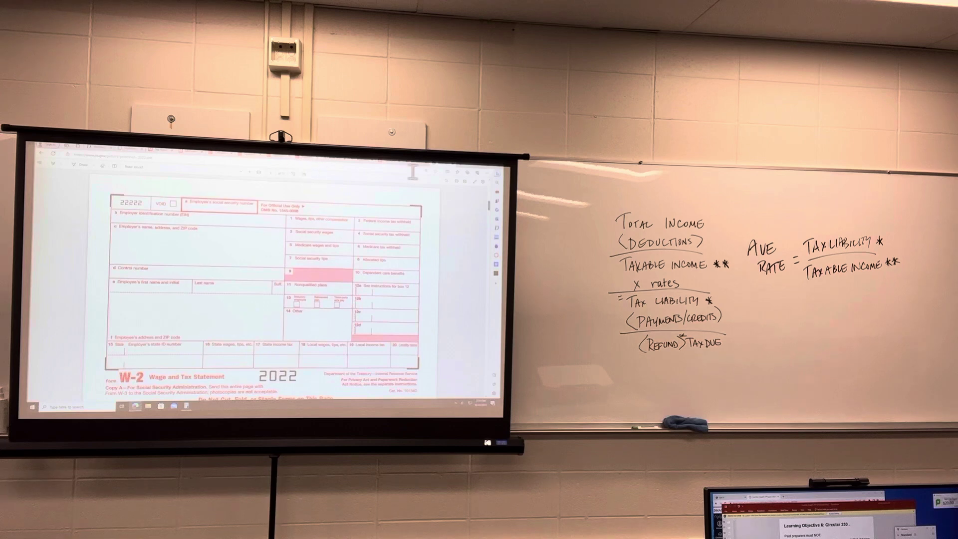
# - Compare Alex's W-2 box 1–6 figures in the question against the blank W-2 form
pyautogui.hotkey('ctrl', 'Tab')
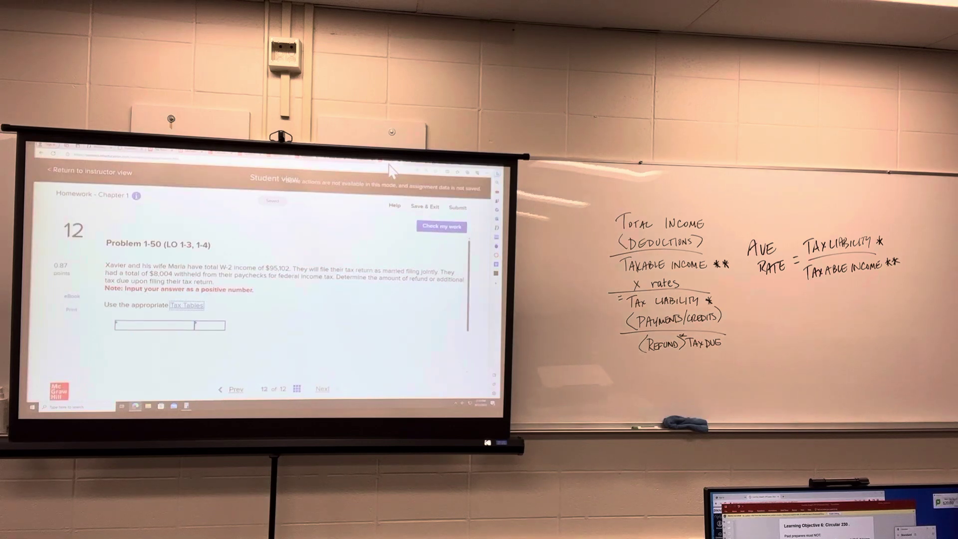
pyautogui.hotkey('ctrl', 'Tab')
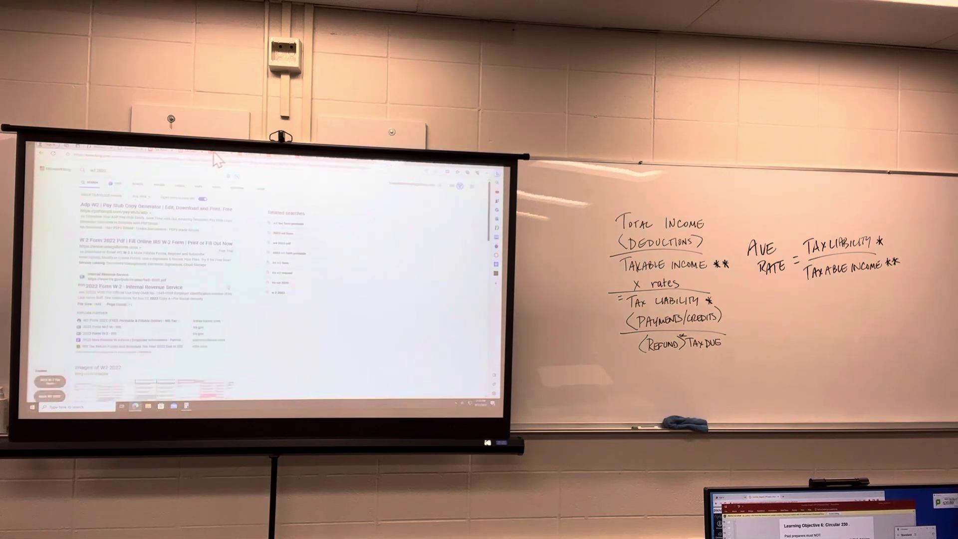
pyautogui.click(161, 150)
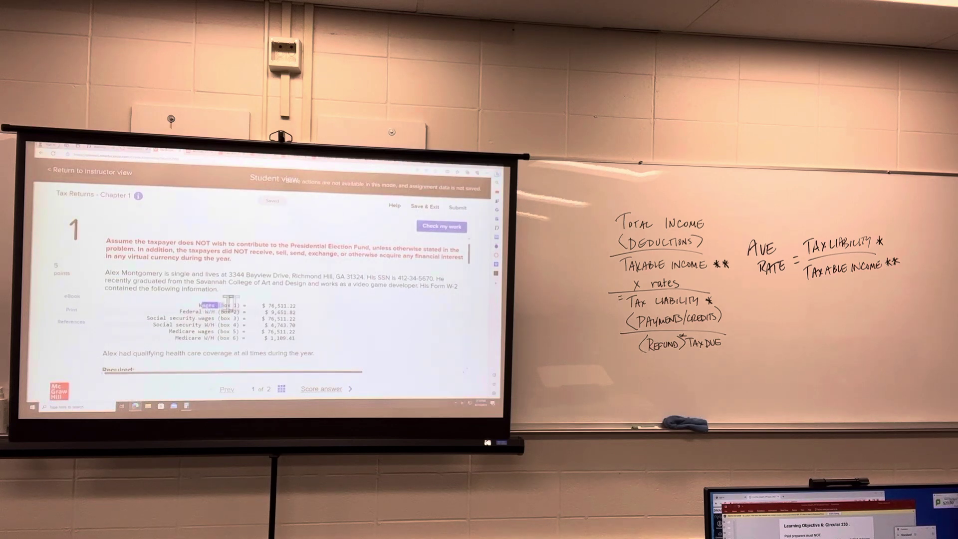
pyautogui.moveTo(200, 305); pyautogui.dragTo(313, 320)
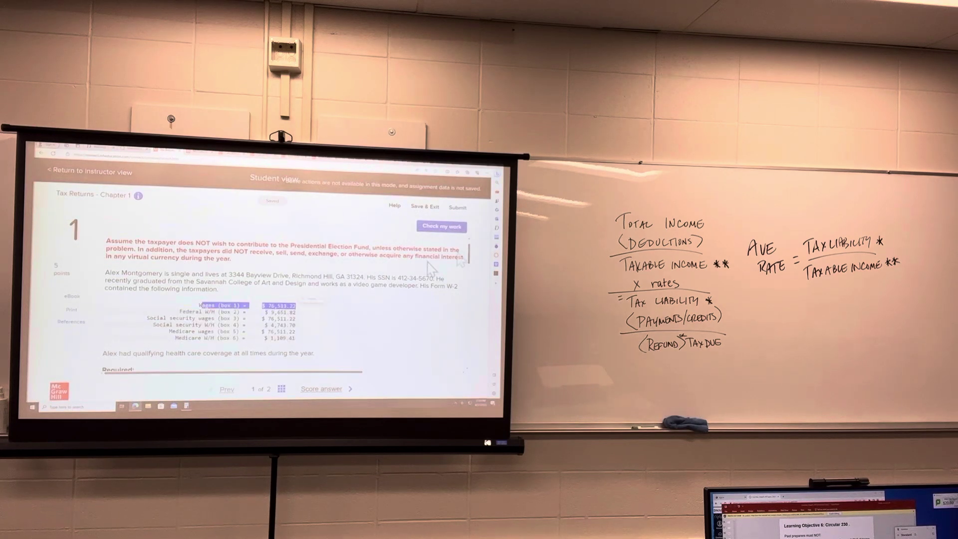
pyautogui.click(447, 170)
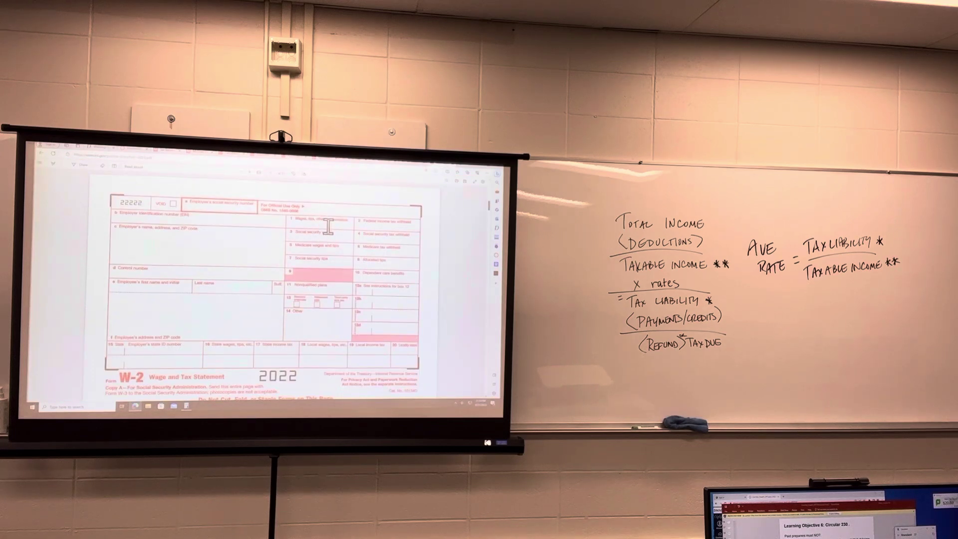
pyautogui.click(159, 155)
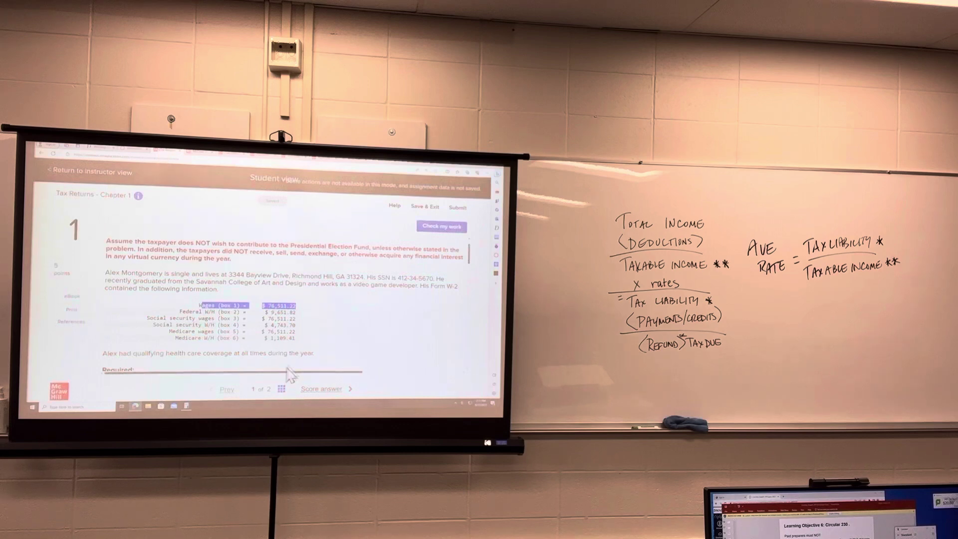
pyautogui.scroll(-2, 352, 364)
pyautogui.click(416, 314)
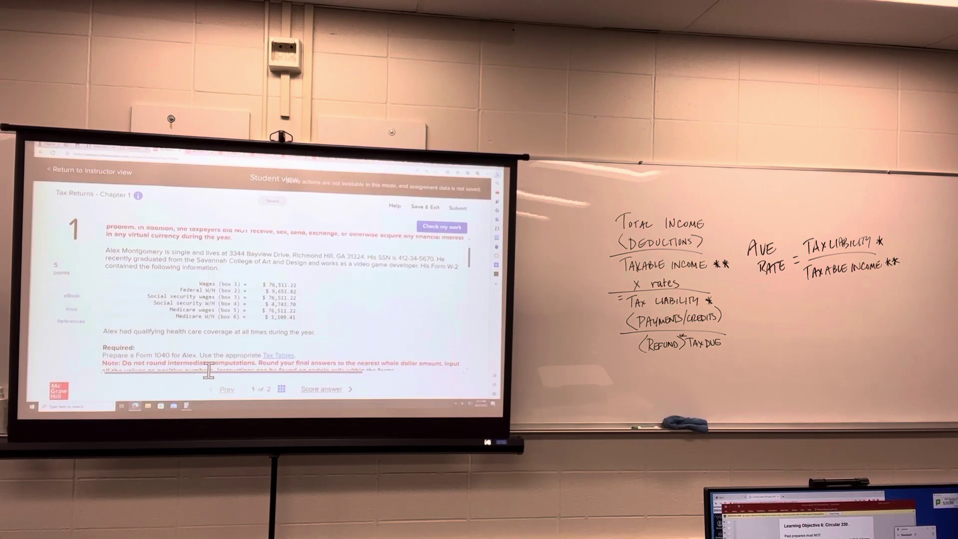
pyautogui.scroll(-2, 331, 255)
pyautogui.scroll(-2, 407, 312)
pyautogui.scroll(-2, 402, 317)
pyautogui.scroll(-2, 385, 355)
pyautogui.scroll(-1, 258, 322)
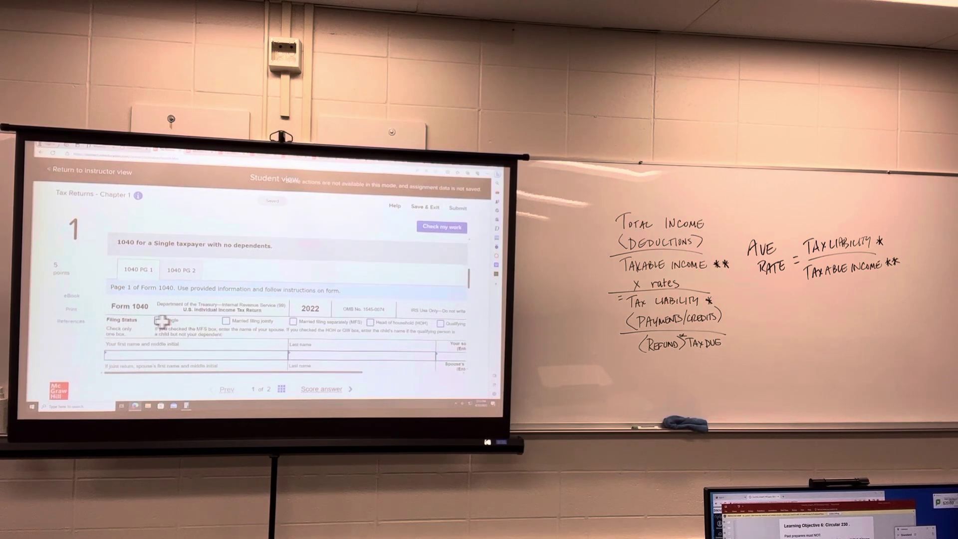
pyautogui.scroll(3, 247, 319)
pyautogui.scroll(2, 321, 321)
pyautogui.scroll(1, 256, 353)
pyautogui.scroll(-5, 229, 337)
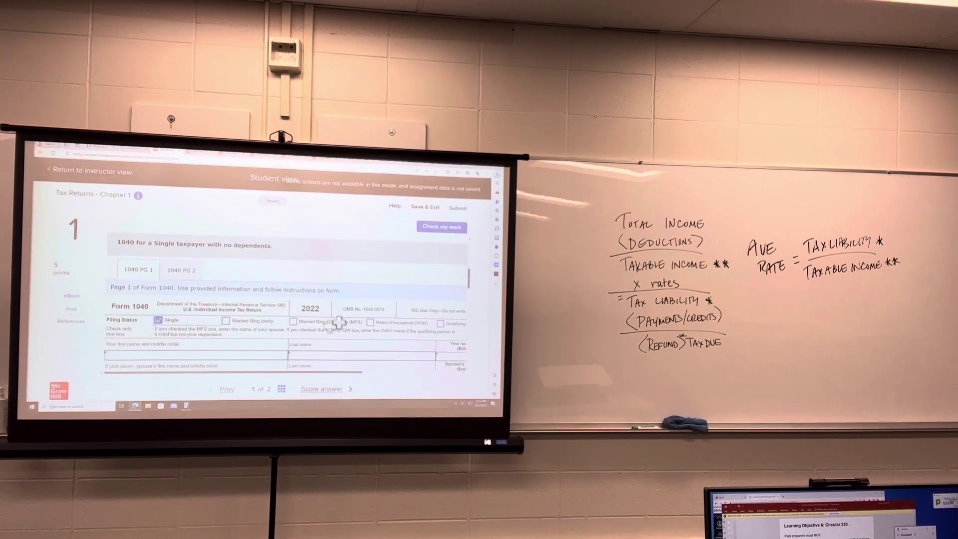
pyautogui.scroll(-2, 371, 318)
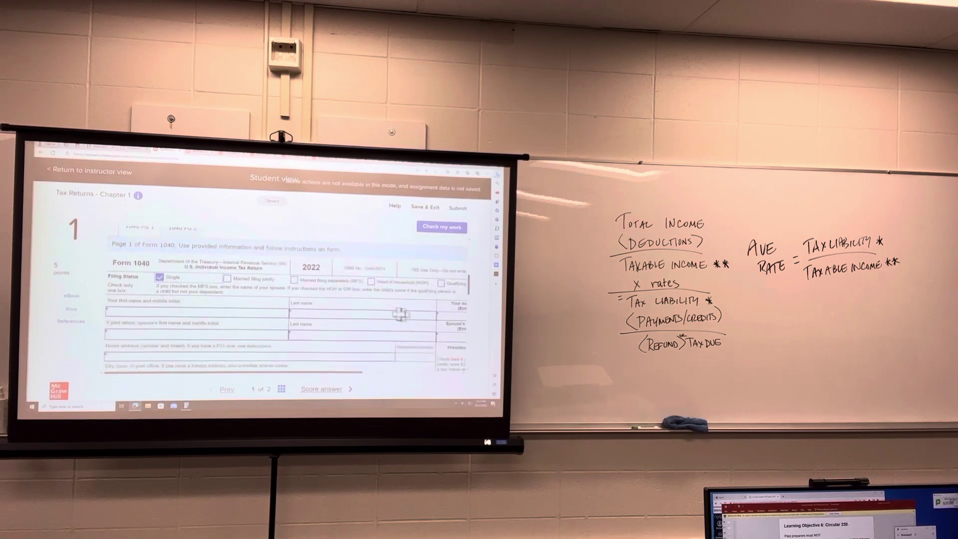
# - Autofill the taxpayer's first and last name on Form 1040
pyautogui.click(285, 312)
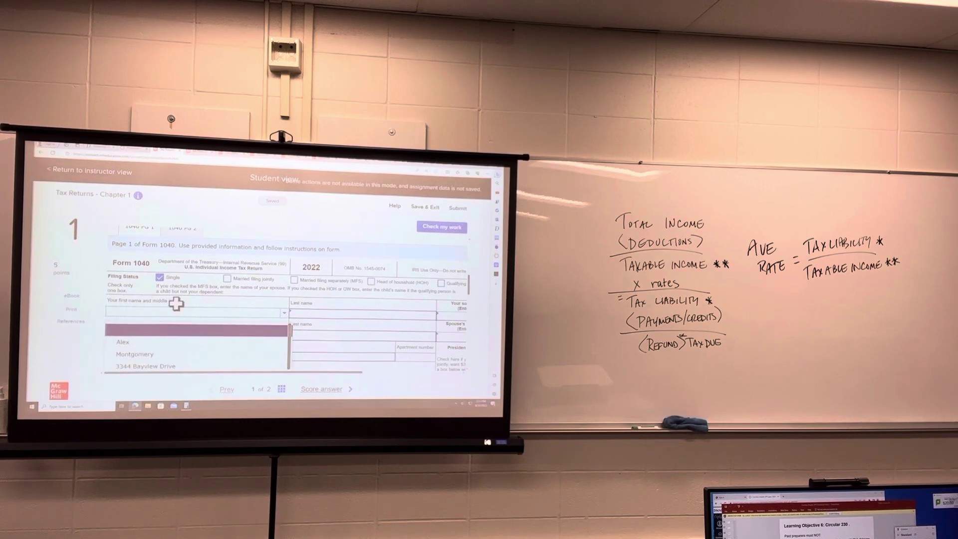
pyautogui.click(165, 343)
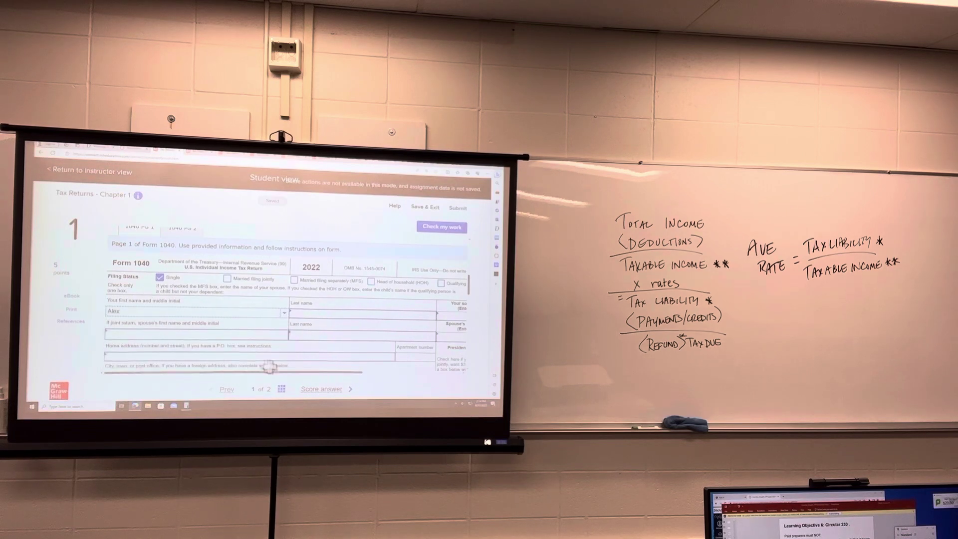
pyautogui.click(317, 316)
pyautogui.click(433, 318)
pyautogui.click(310, 353)
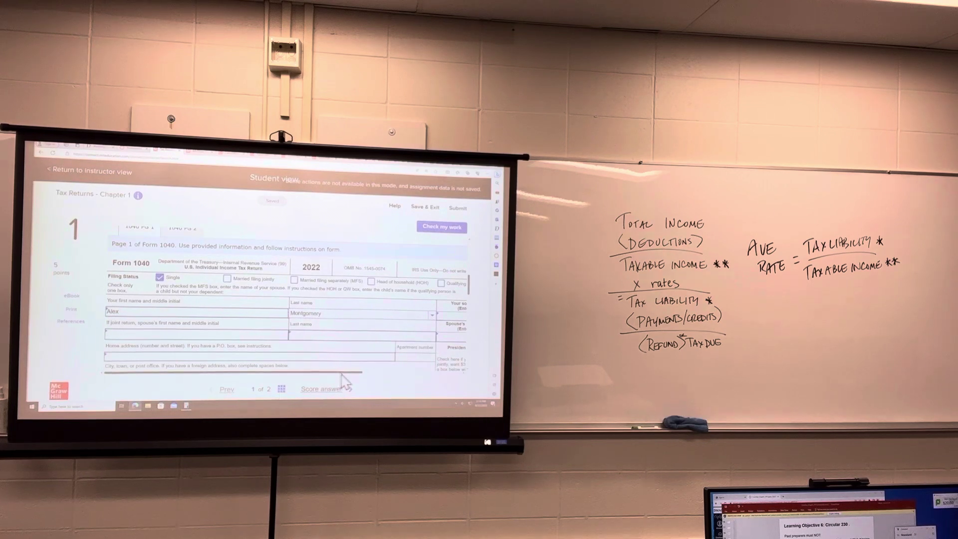
pyautogui.moveTo(347, 375); pyautogui.dragTo(408, 382)
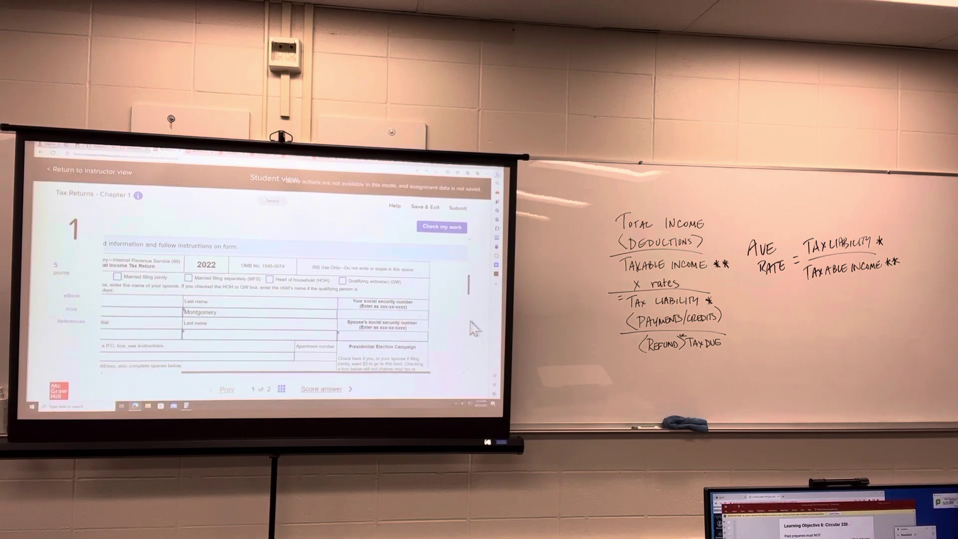
pyautogui.scroll(3, 337, 332)
pyautogui.scroll(3, 336, 332)
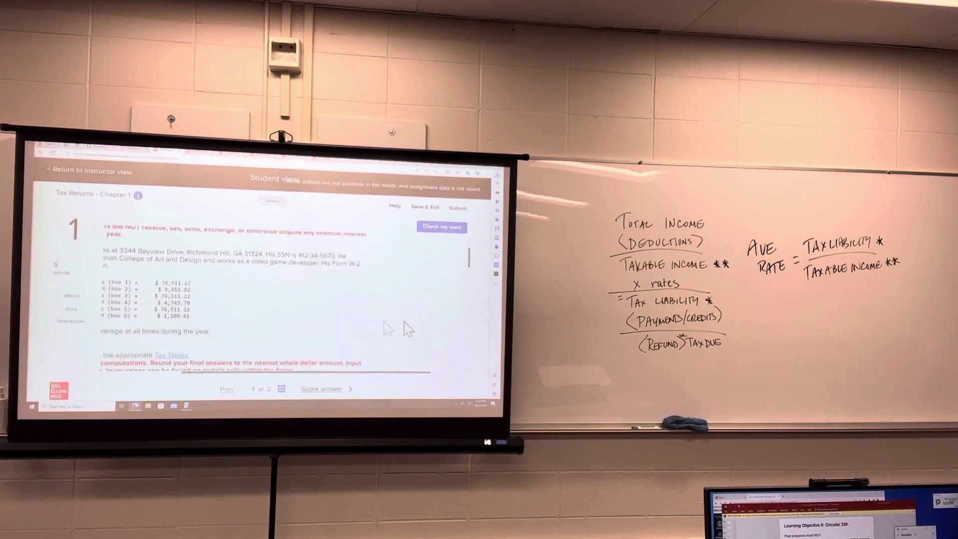
pyautogui.scroll(-3, 426, 329)
pyautogui.scroll(-3, 427, 330)
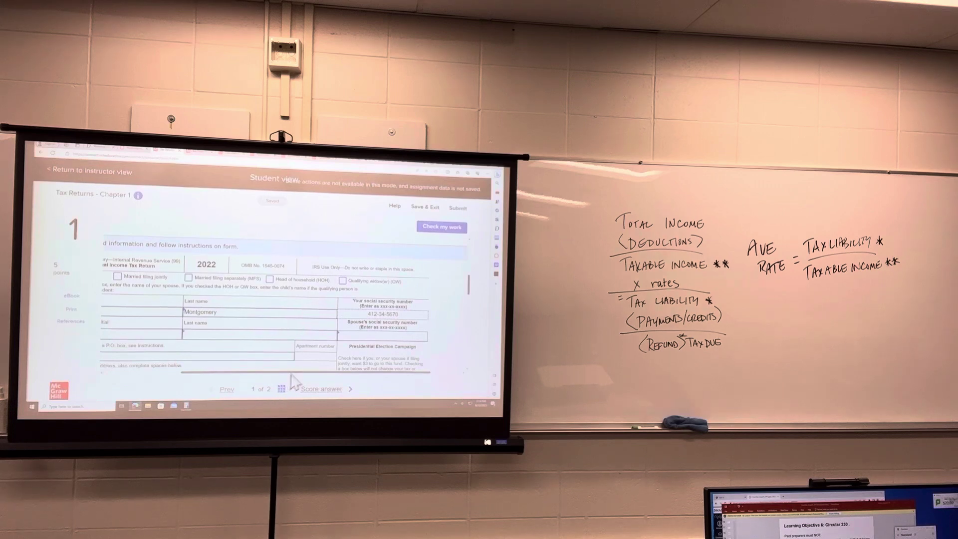
pyautogui.moveTo(293, 372); pyautogui.dragTo(212, 371)
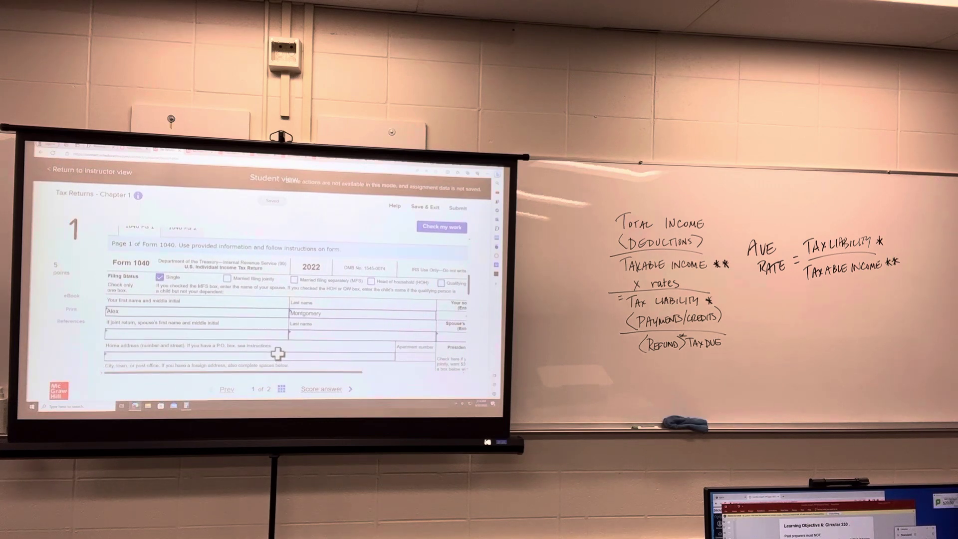
pyautogui.scroll(-3, 314, 346)
# - Autofill the home street address and the city, state and ZIP code
pyautogui.click(394, 300)
pyautogui.click(143, 345)
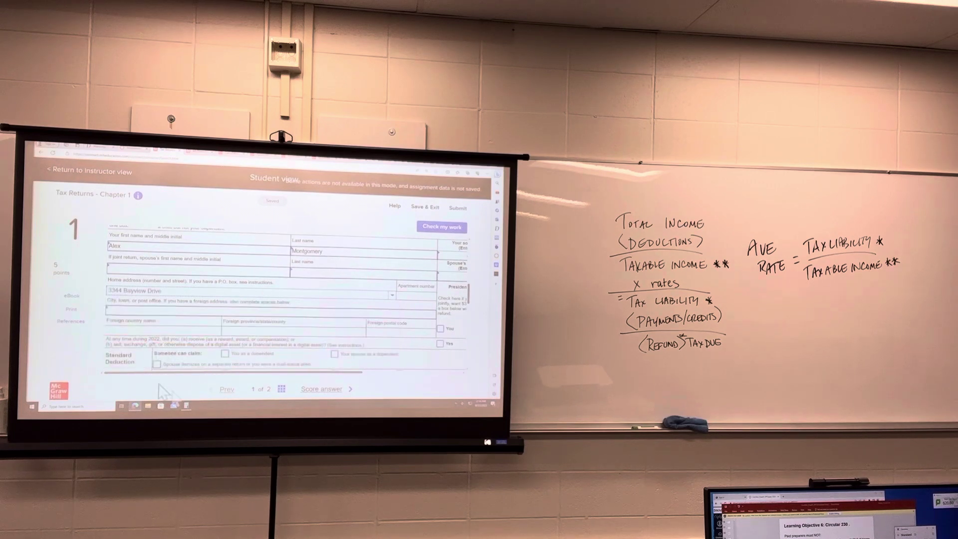
pyautogui.click(220, 312)
pyautogui.click(431, 315)
pyautogui.click(195, 361)
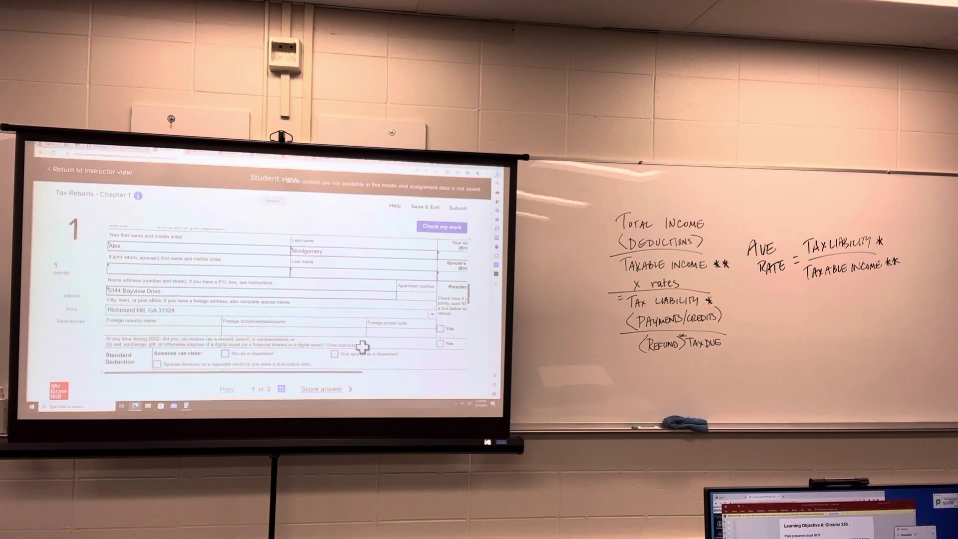
pyautogui.scroll(-3, 380, 343)
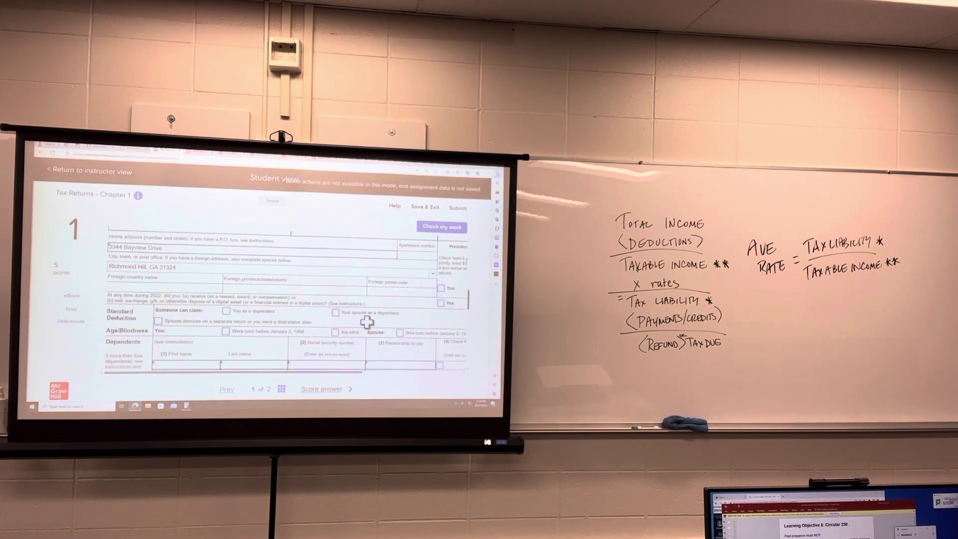
pyautogui.scroll(-2, 367, 321)
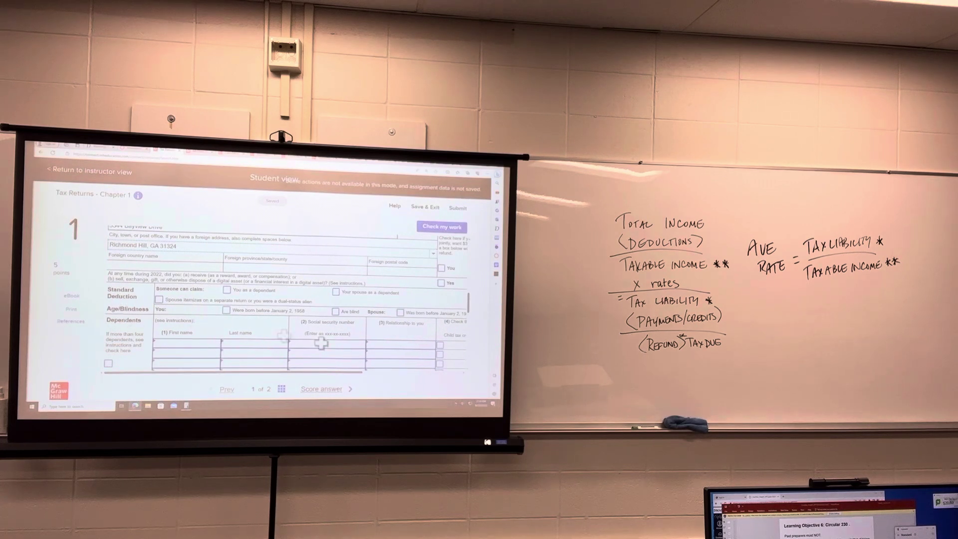
pyautogui.scroll(-3, 368, 344)
pyautogui.scroll(-3, 371, 337)
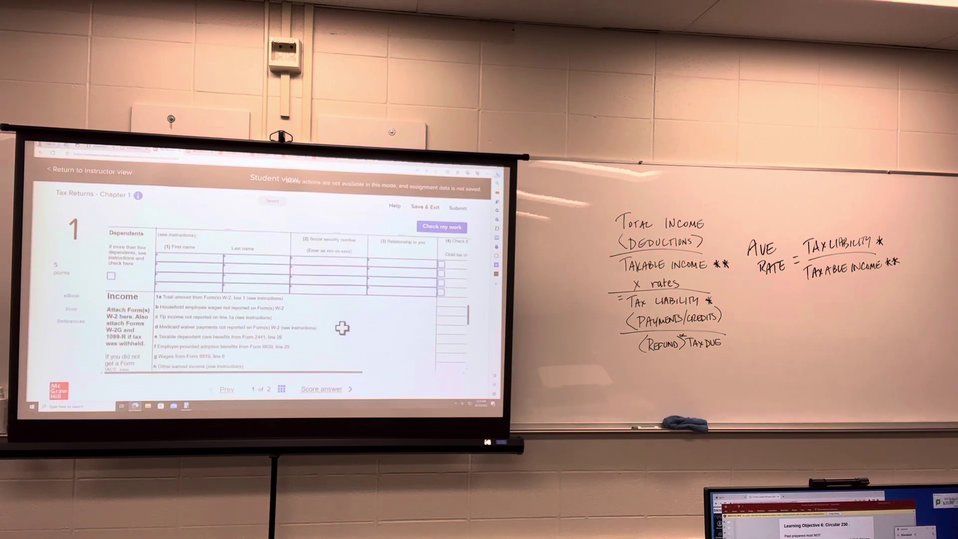
pyautogui.scroll(1, 341, 329)
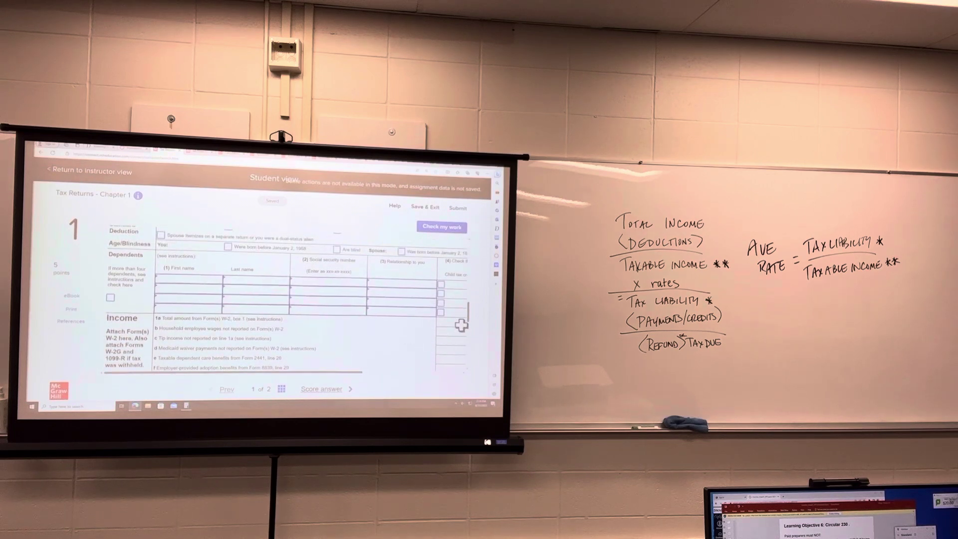
pyautogui.moveTo(296, 373); pyautogui.dragTo(392, 369)
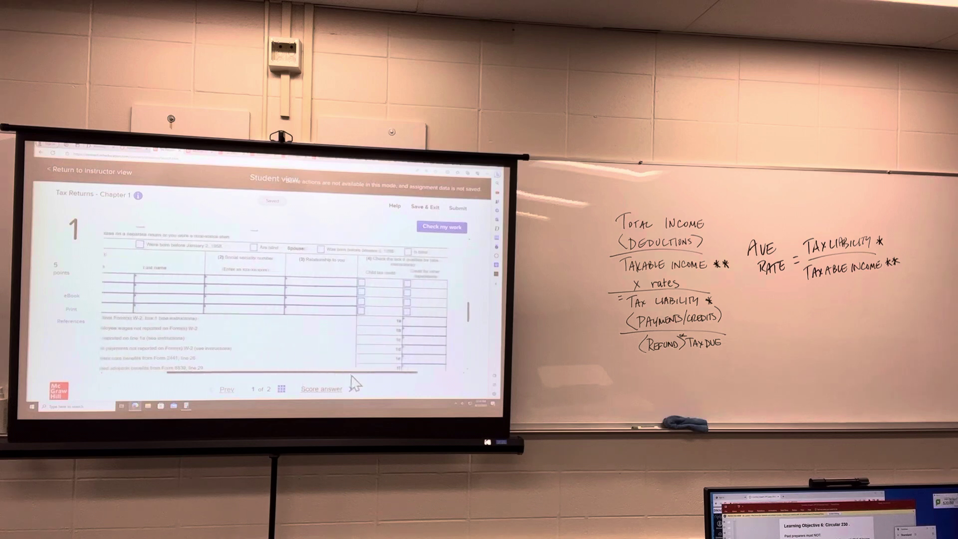
pyautogui.scroll(3, 316, 364)
pyautogui.scroll(3, 317, 364)
pyautogui.scroll(2, 270, 359)
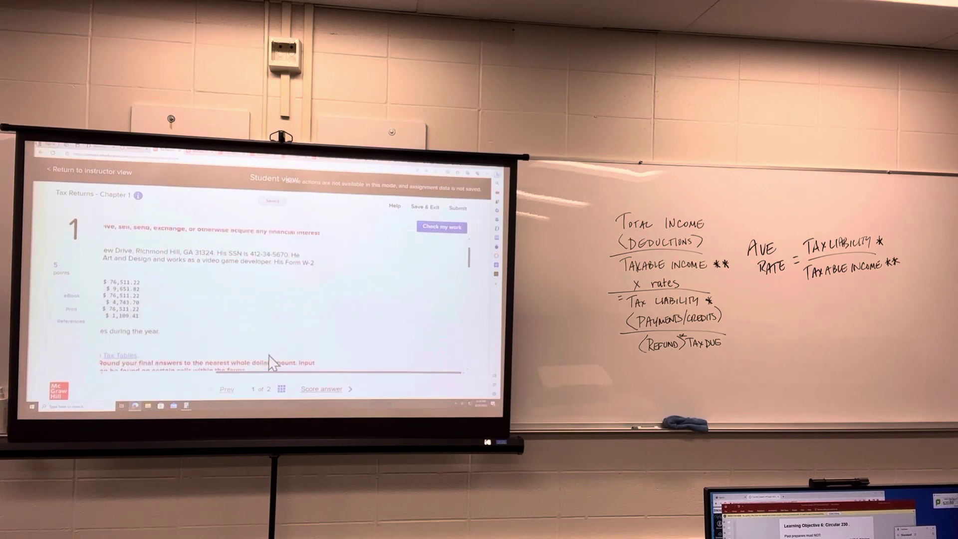
pyautogui.scroll(-5, 269, 354)
pyautogui.scroll(-3, 410, 366)
pyautogui.scroll(-2, 412, 365)
pyautogui.scroll(-2, 408, 361)
pyautogui.scroll(-2, 400, 352)
pyautogui.scroll(-2, 396, 345)
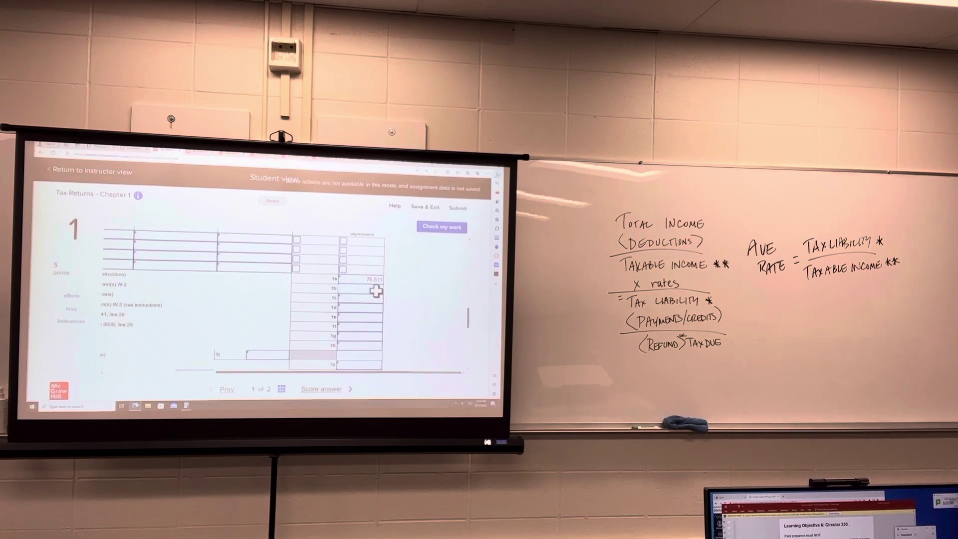
# - Zoom the browser out with Ctrl+minus to bring the 1040 income lines into view
pyautogui.hotkey('ctrl', '-')
pyautogui.hotkey('ctrl', '-')
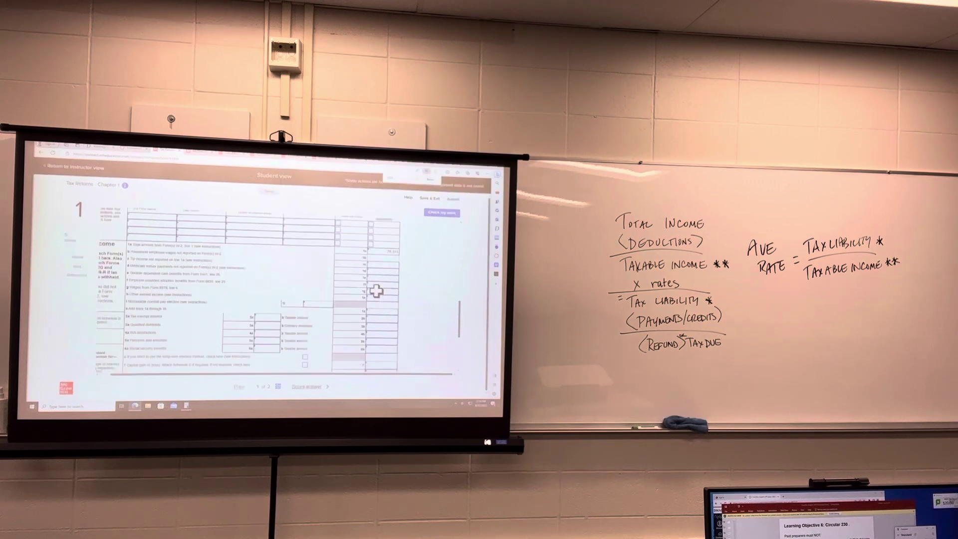
pyautogui.scroll(2, 376, 291)
pyautogui.scroll(2, 377, 289)
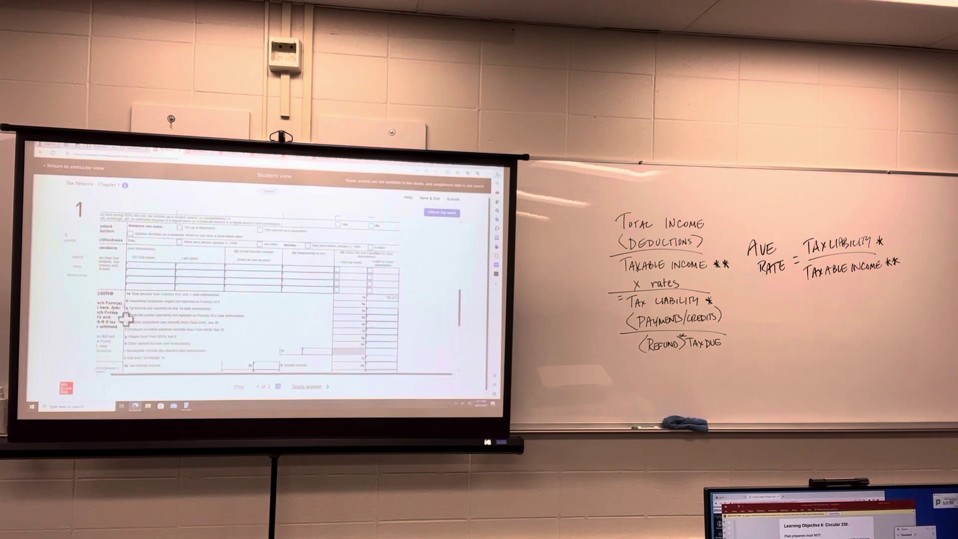
pyautogui.moveTo(310, 376); pyautogui.dragTo(299, 378)
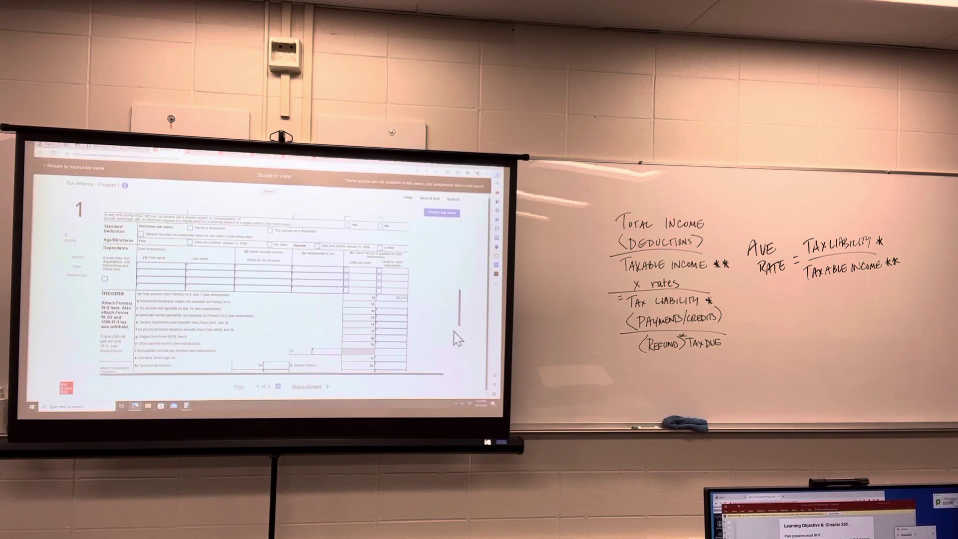
pyautogui.scroll(-3, 456, 341)
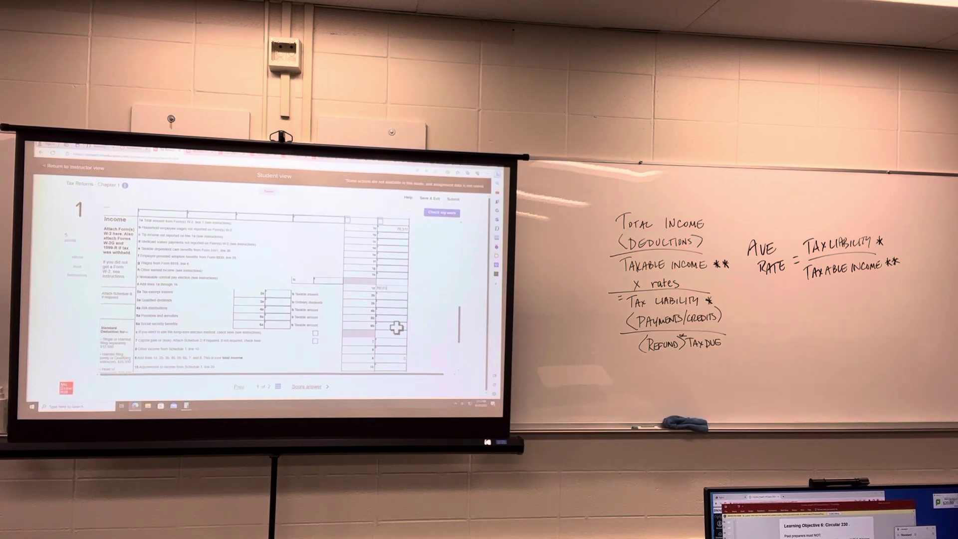
pyautogui.scroll(-3, 411, 336)
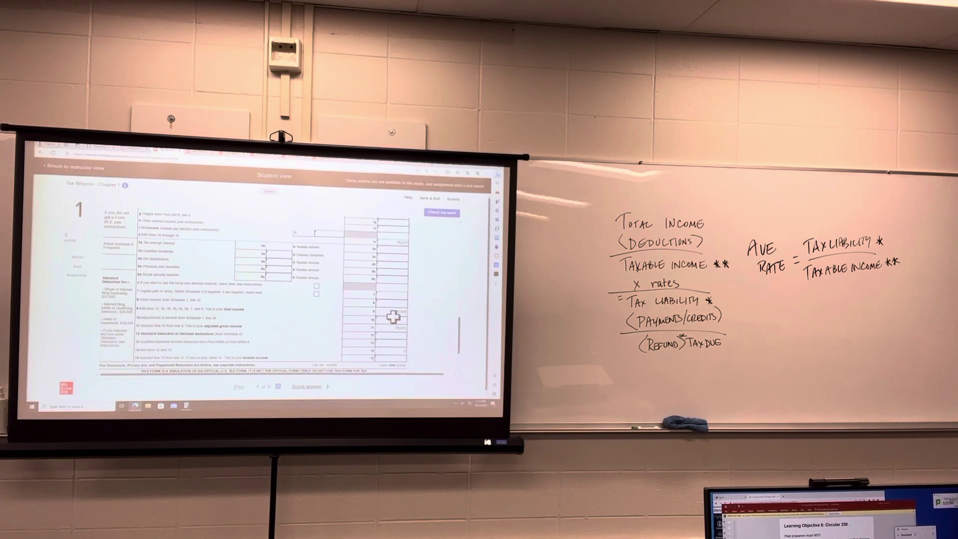
pyautogui.scroll(-2, 434, 352)
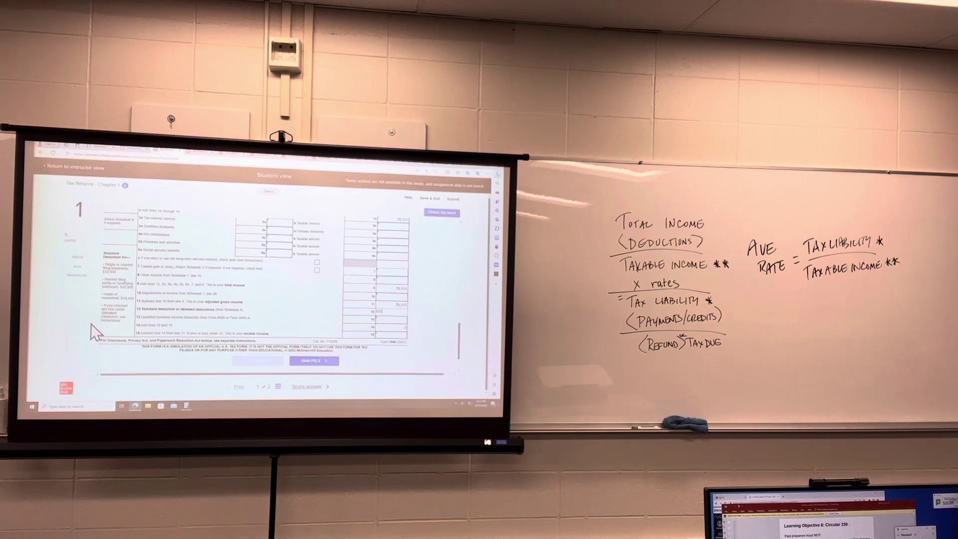
# - Commit the 12,950 standard deduction on line 12 so later lines recalculate
pyautogui.press('Tab')
# - Compute 76,511 minus 12,950 in Calculator, getting 63,561, then close it
pyautogui.click(187, 406)
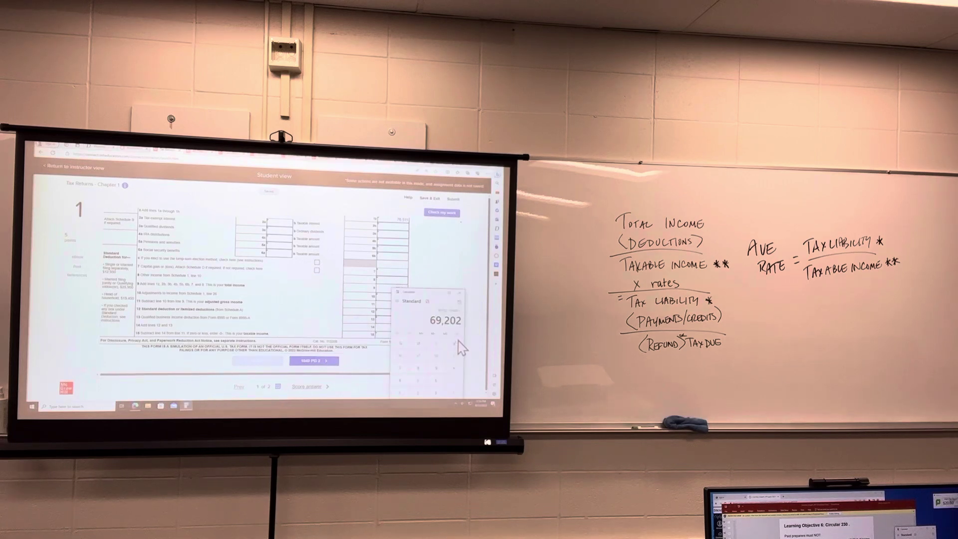
pyautogui.moveTo(432, 300); pyautogui.dragTo(233, 241)
pyautogui.click(239, 285)
pyautogui.write('511')
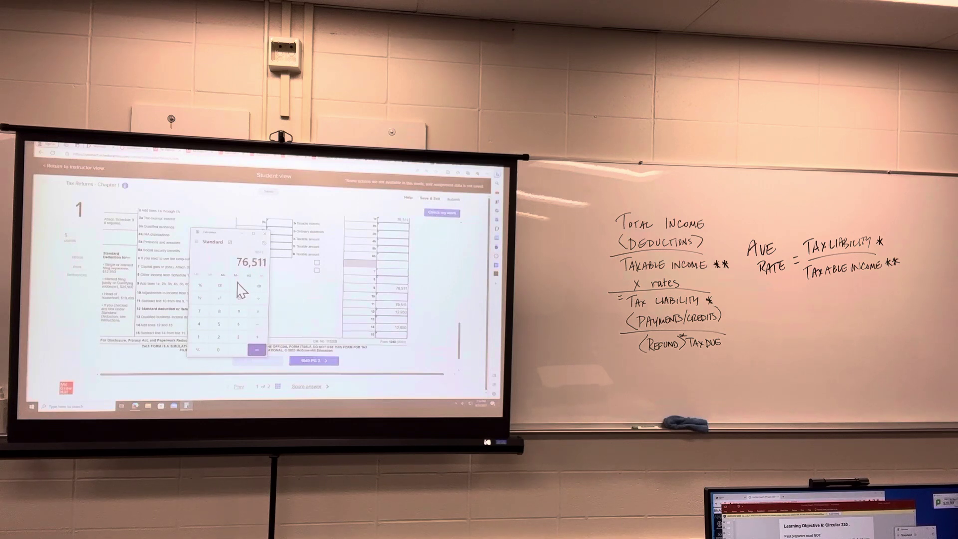
pyautogui.write('0')
pyautogui.press('Return')
pyautogui.click(393, 338)
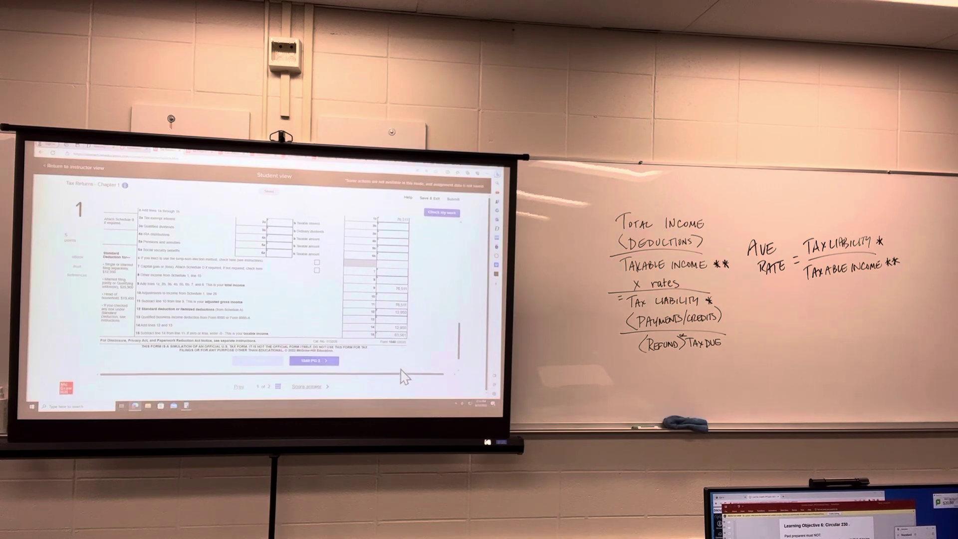
pyautogui.scroll(1, 419, 364)
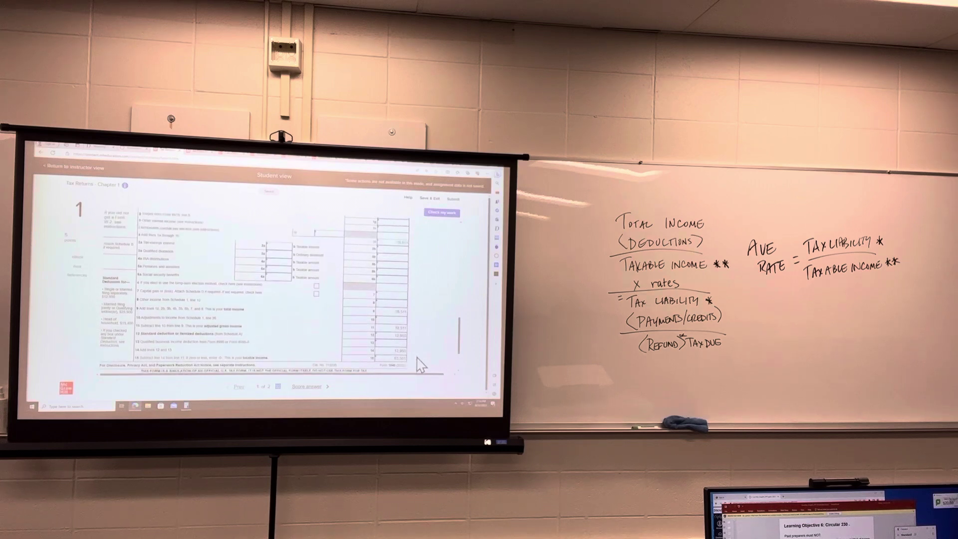
pyautogui.scroll(-2, 420, 365)
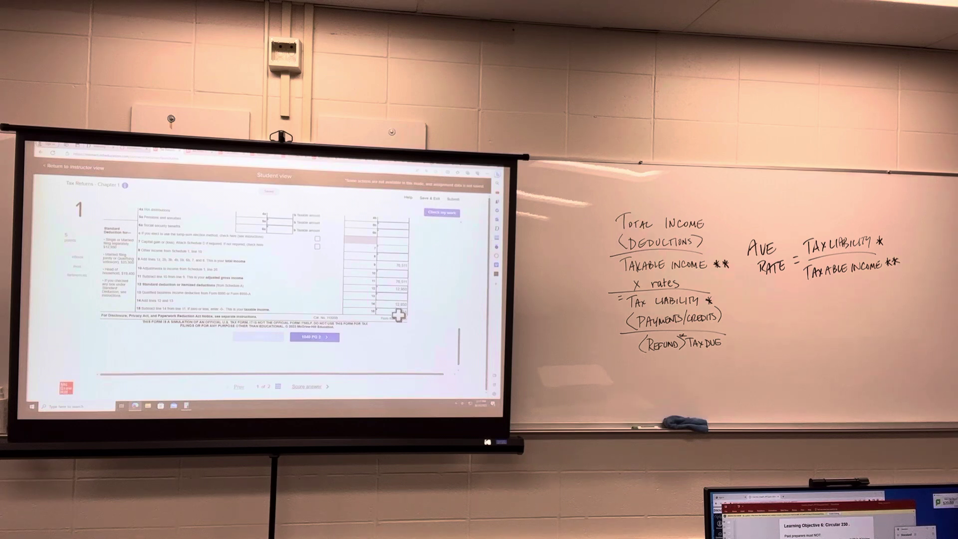
# - Switch Form 1040 to page 2 using the 1040 PG 2 tab
pyautogui.click(322, 341)
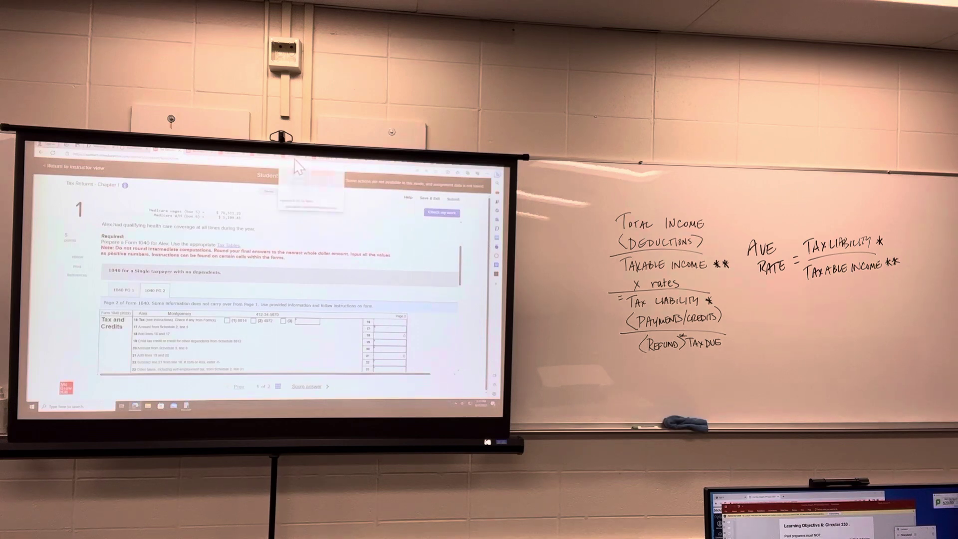
pyautogui.click(298, 167)
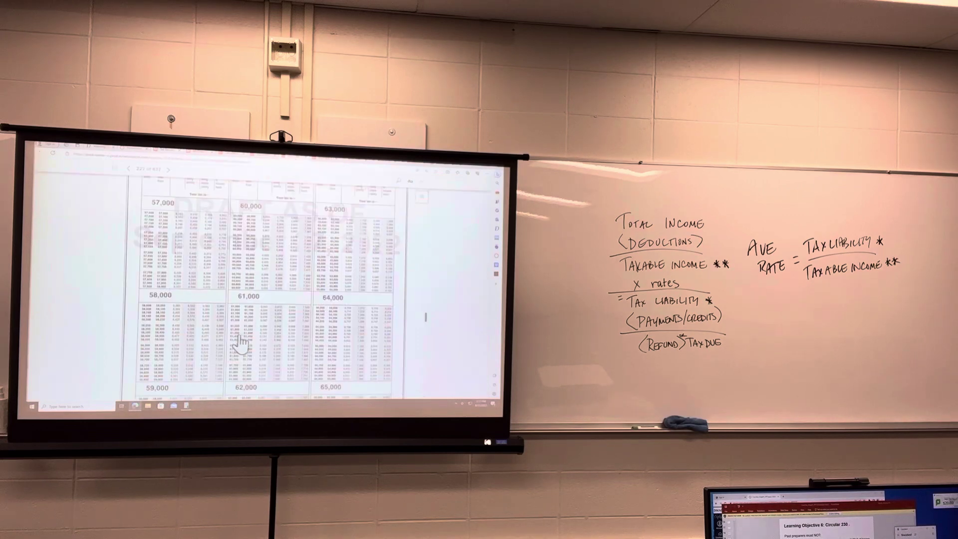
pyautogui.scroll(2, 398, 361)
pyautogui.scroll(-1, 397, 360)
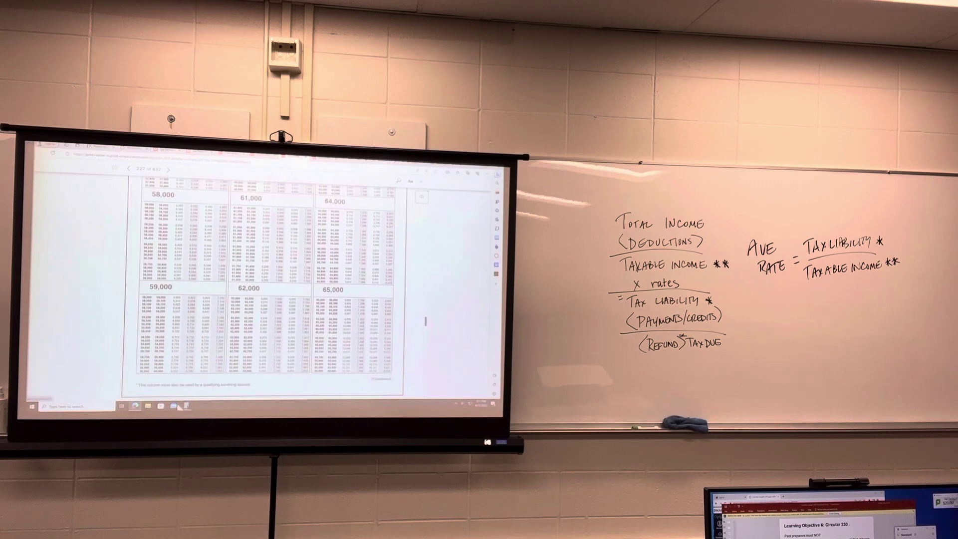
pyautogui.scroll(3, 377, 337)
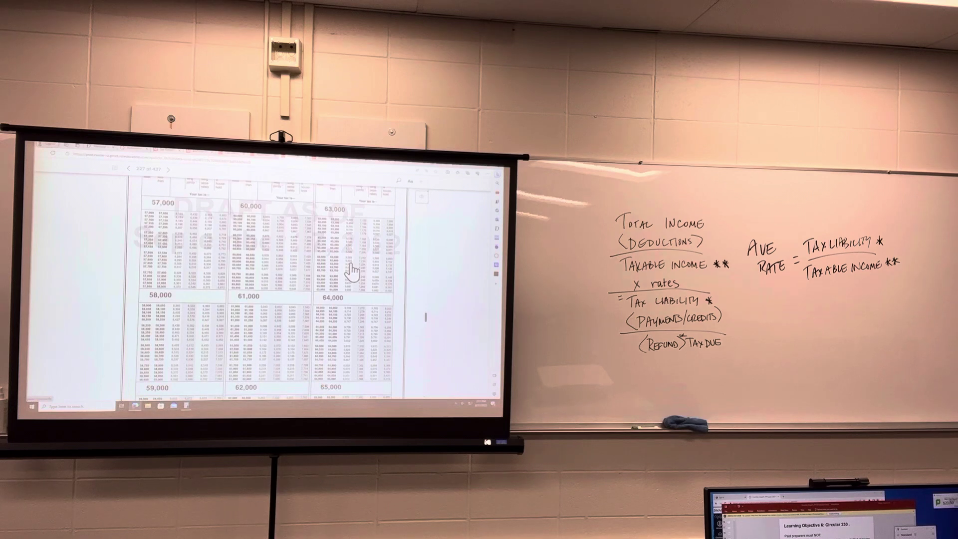
pyautogui.click(326, 270)
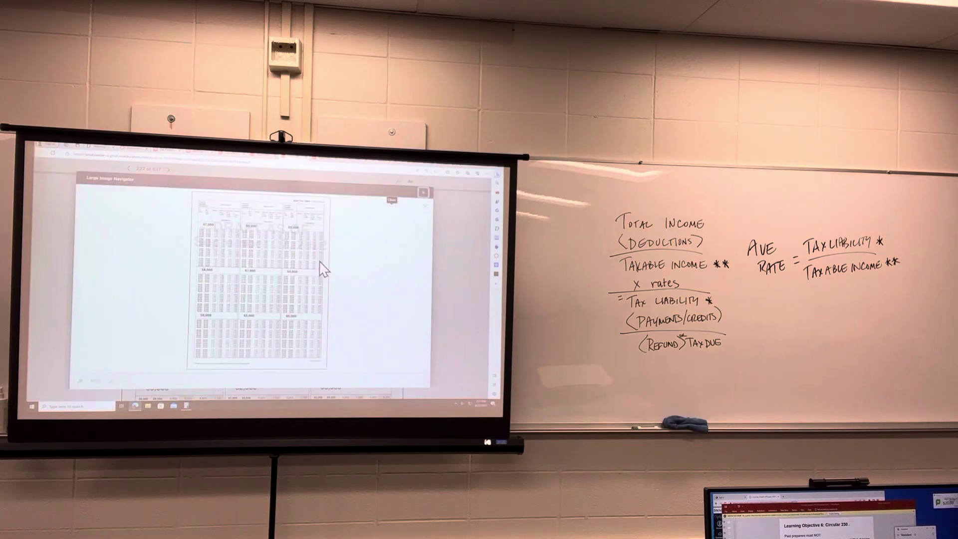
pyautogui.click(423, 192)
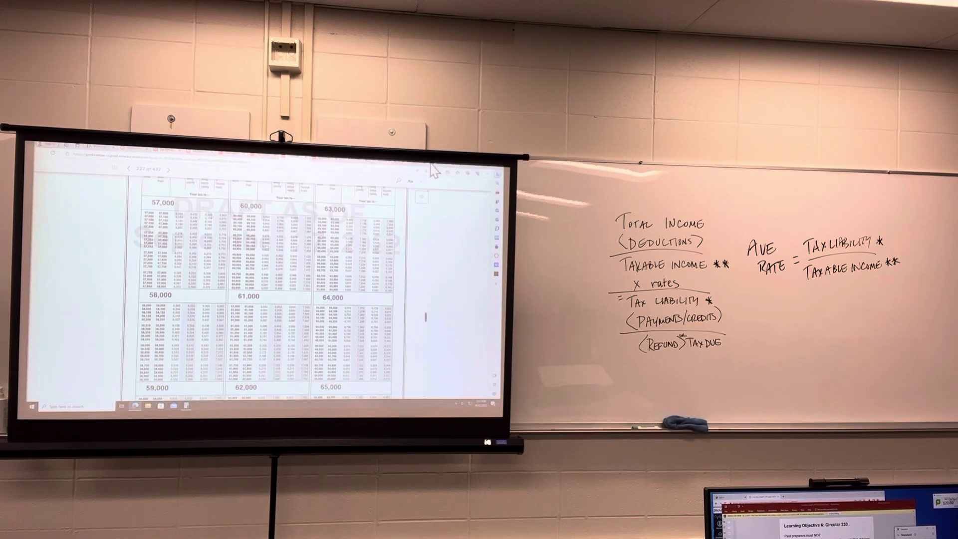
pyautogui.click(171, 152)
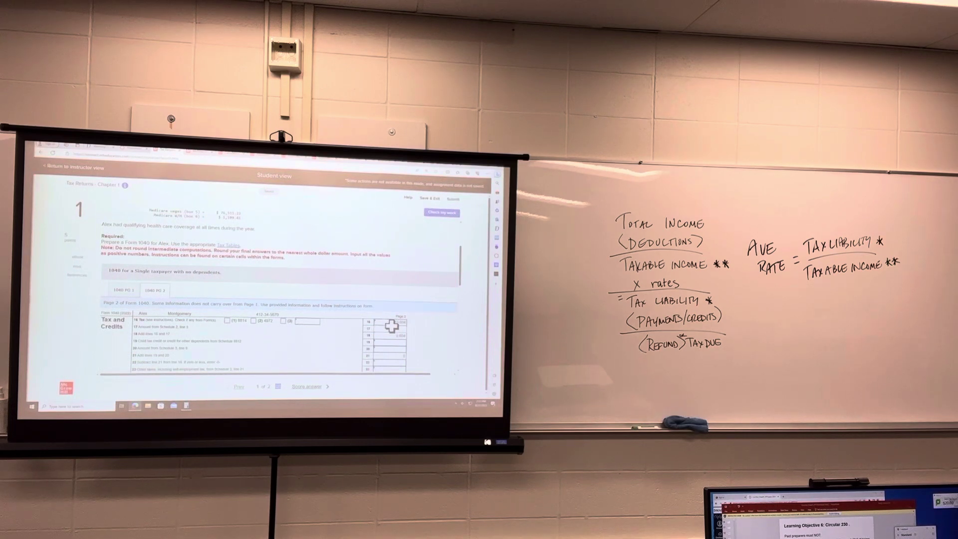
pyautogui.scroll(-5, 424, 325)
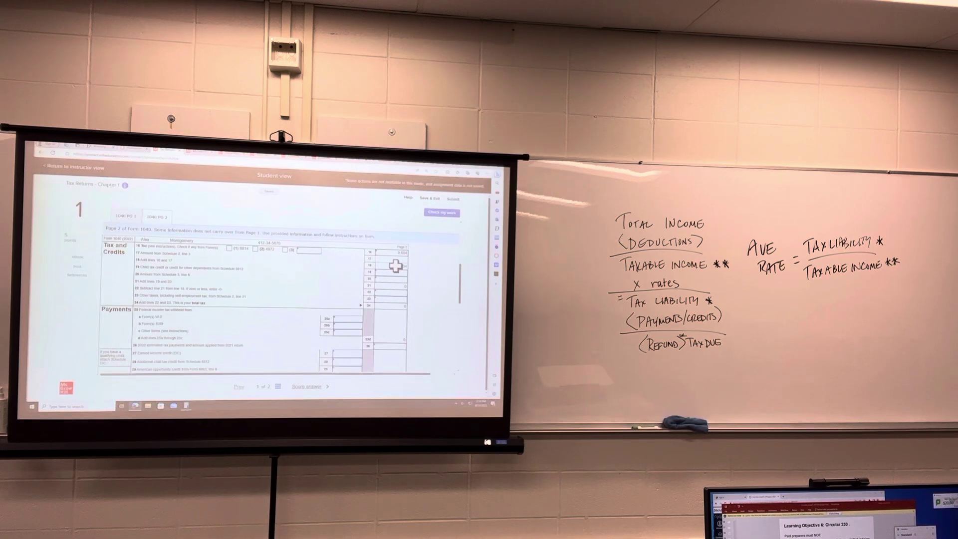
# - Commit the 9,604 tax on line 16 and the federal withholding on line 25a
pyautogui.click(433, 372)
pyautogui.scroll(-2, 439, 327)
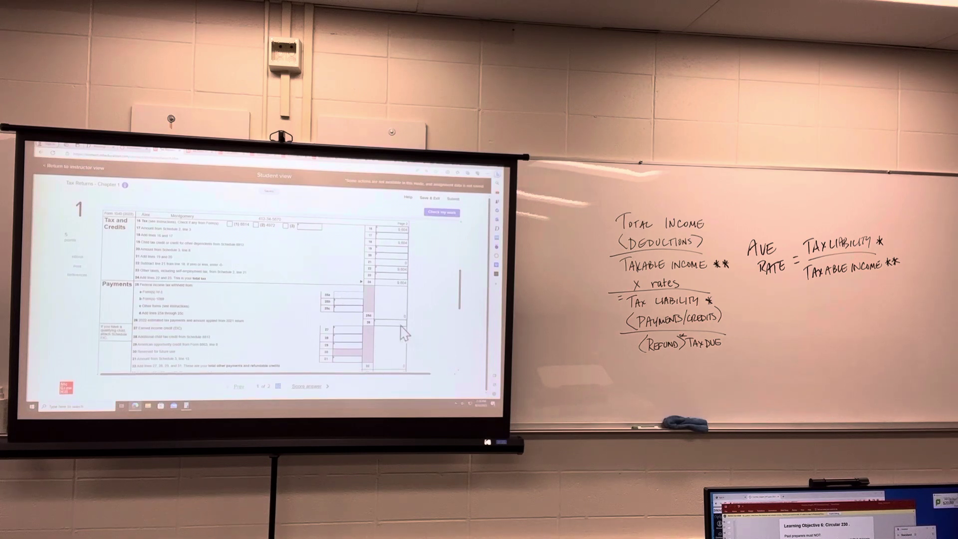
pyautogui.scroll(2, 293, 255)
pyautogui.scroll(3, 305, 274)
pyautogui.scroll(3, 306, 273)
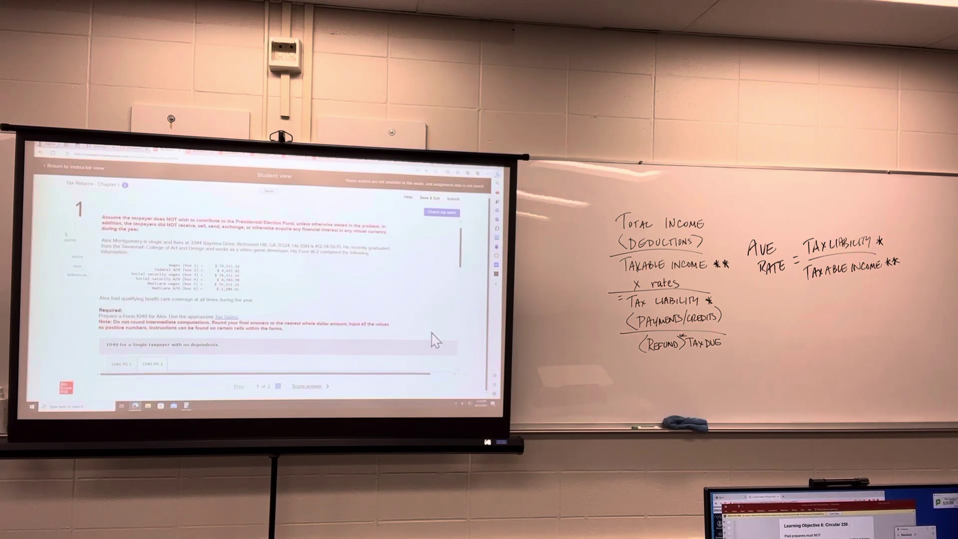
pyautogui.scroll(-5, 434, 341)
pyautogui.scroll(-5, 419, 337)
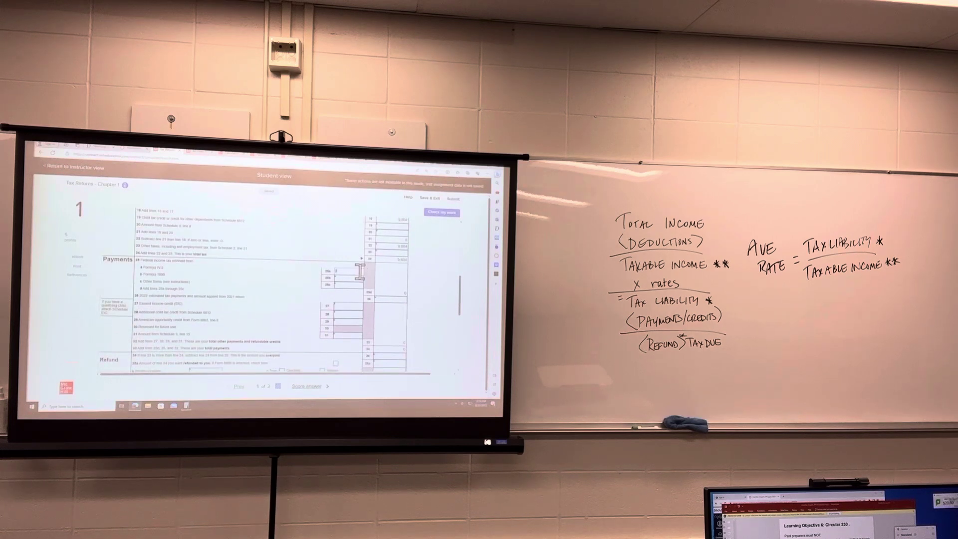
pyautogui.press('Tab')
pyautogui.scroll(-1, 430, 337)
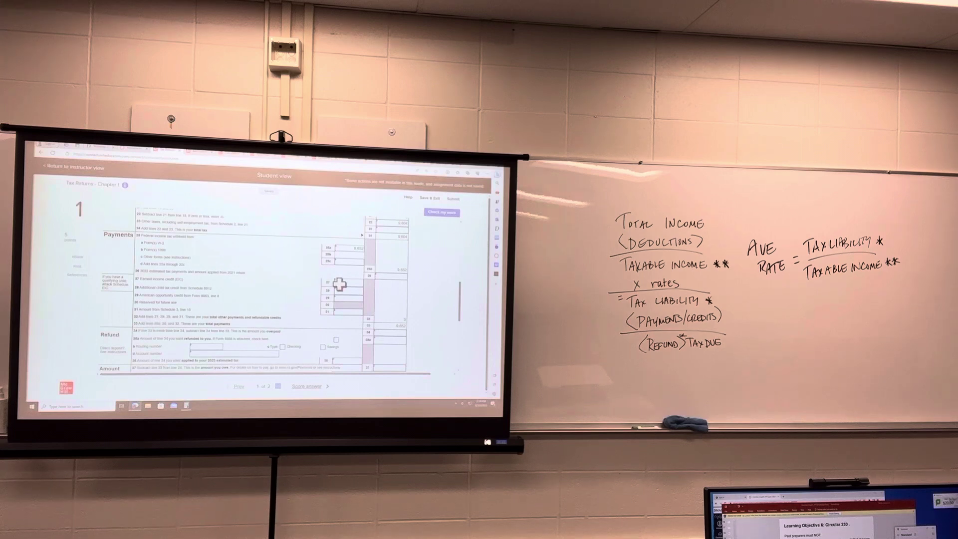
pyautogui.scroll(-3, 439, 337)
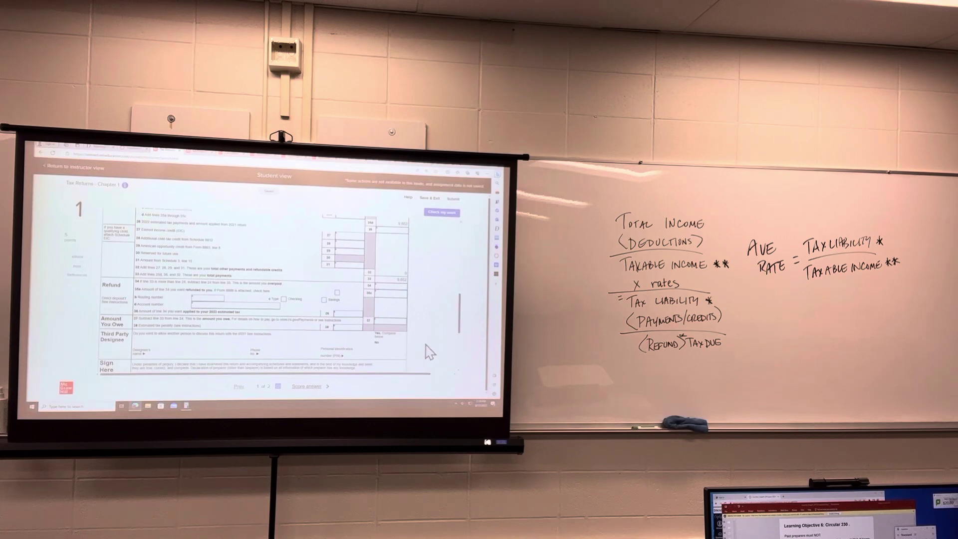
pyautogui.scroll(3, 430, 352)
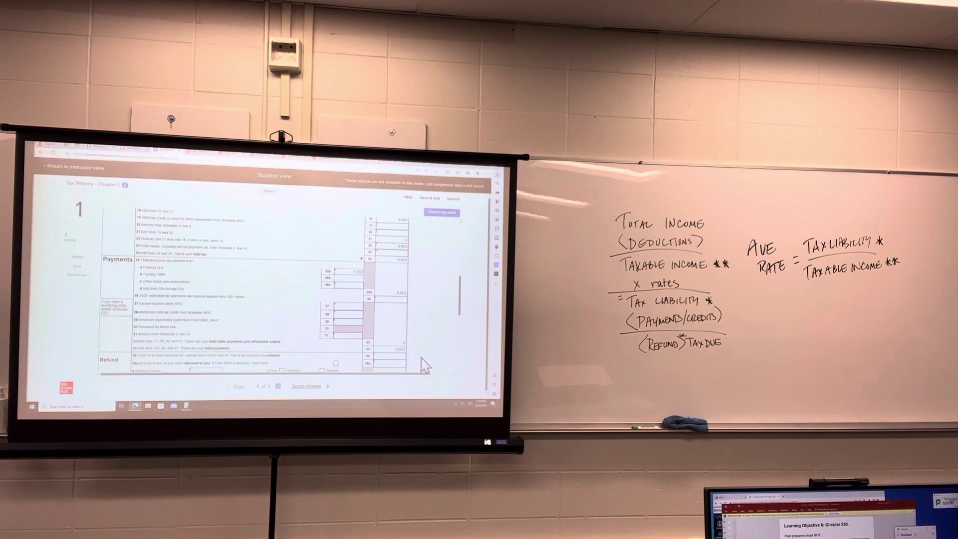
pyautogui.scroll(-2, 427, 358)
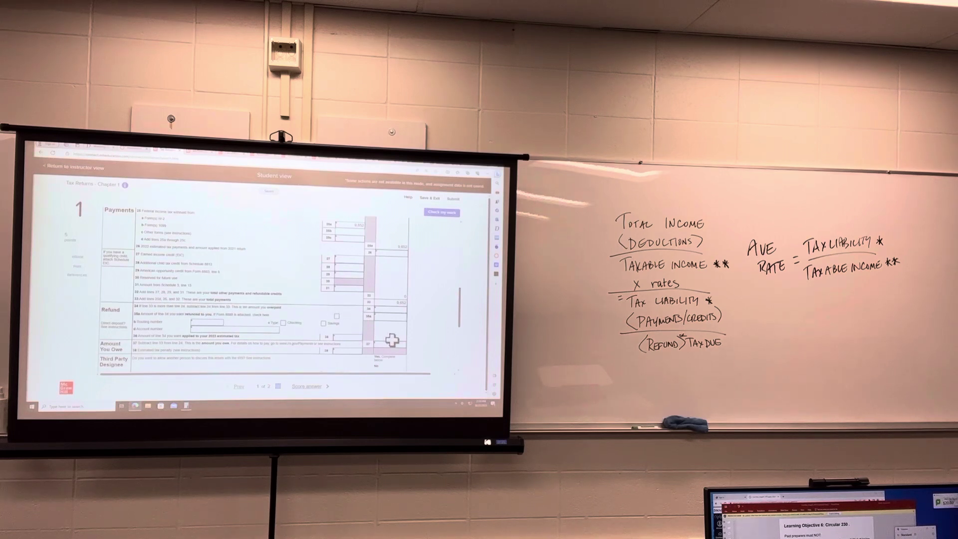
pyautogui.scroll(2, 407, 254)
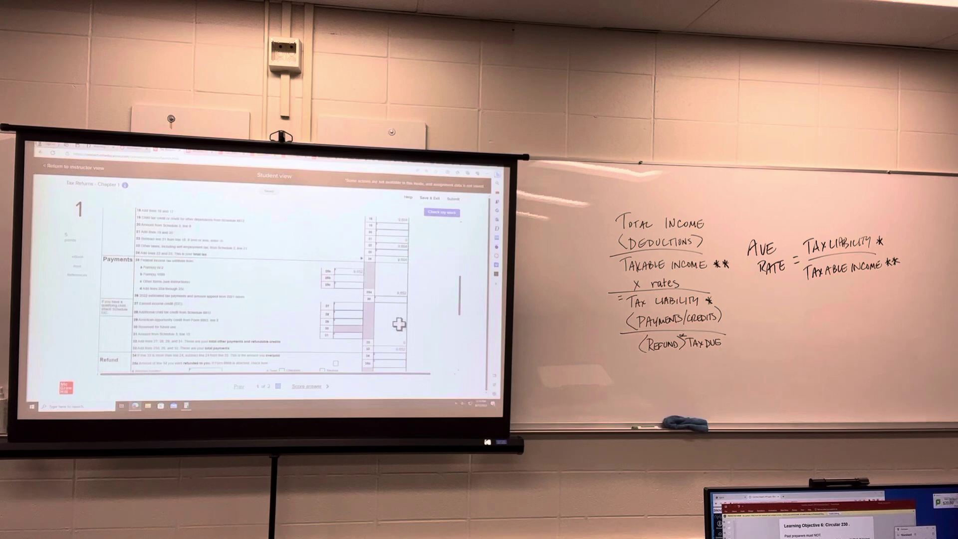
pyautogui.scroll(-2, 447, 351)
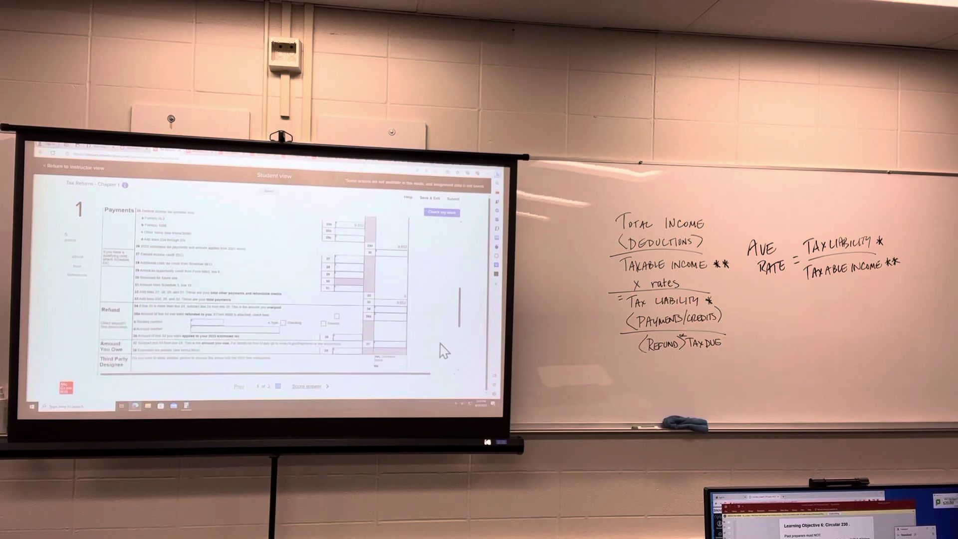
# - Compute 9,652 − 9,604 = 48 in Calculator for the line 34 overpayment
pyautogui.click(184, 406)
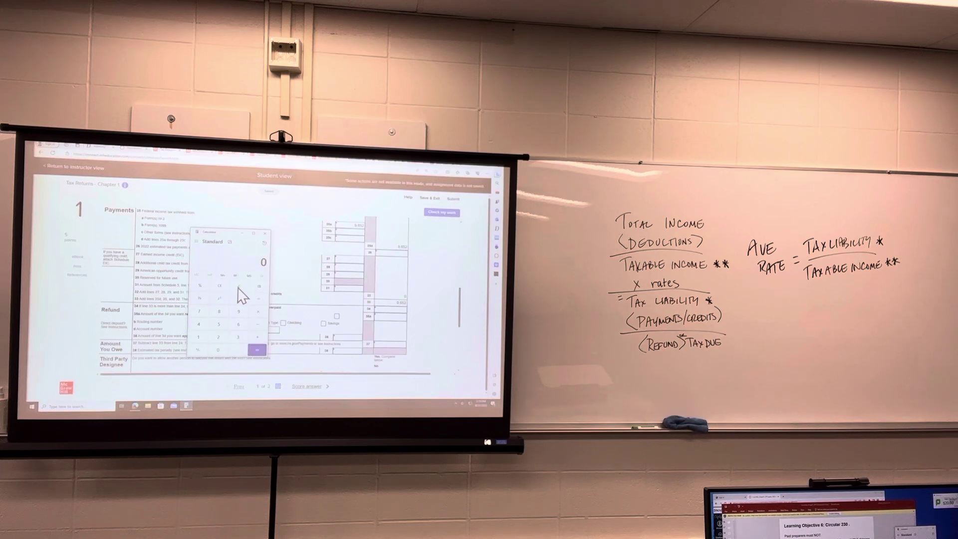
pyautogui.scroll(2, 439, 315)
pyautogui.write('9,604')
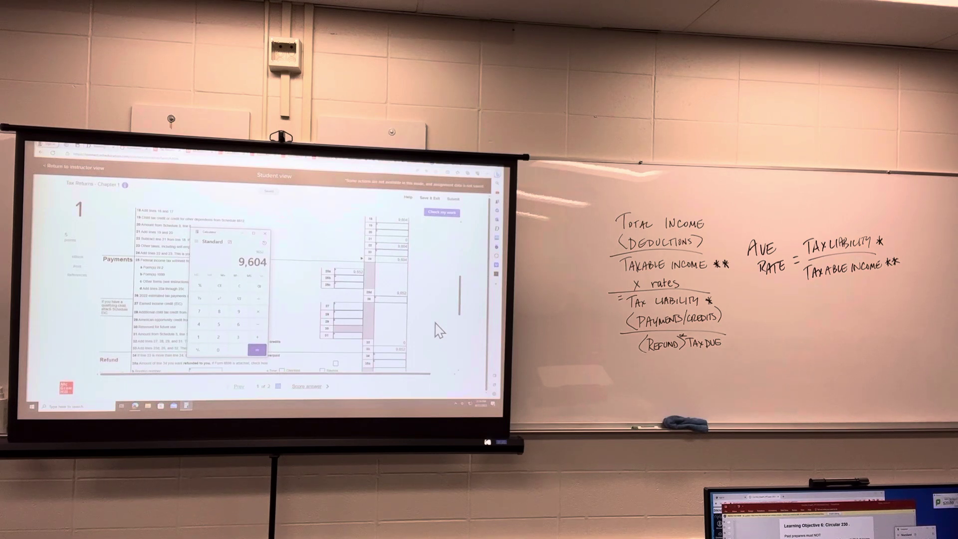
pyautogui.press('Return')
pyautogui.click(394, 357)
pyautogui.write('48')
pyautogui.scroll(-2, 430, 353)
pyautogui.scroll(-3, 375, 337)
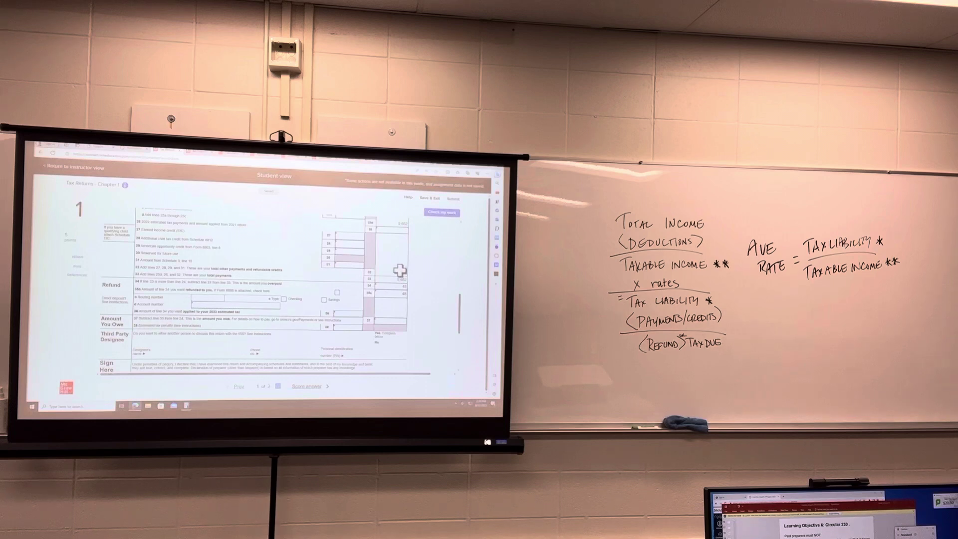
pyautogui.scroll(2, 461, 313)
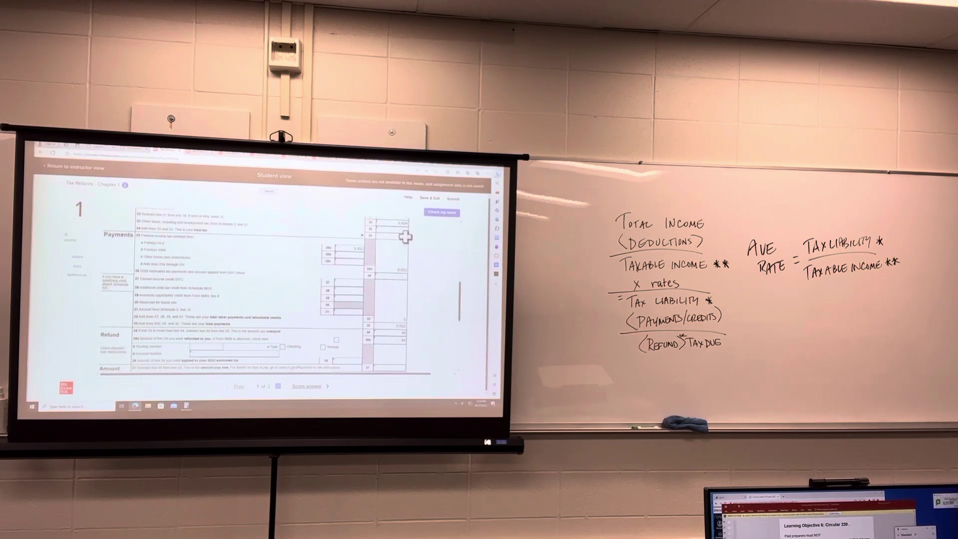
pyautogui.scroll(-2, 429, 348)
pyautogui.scroll(-1, 429, 354)
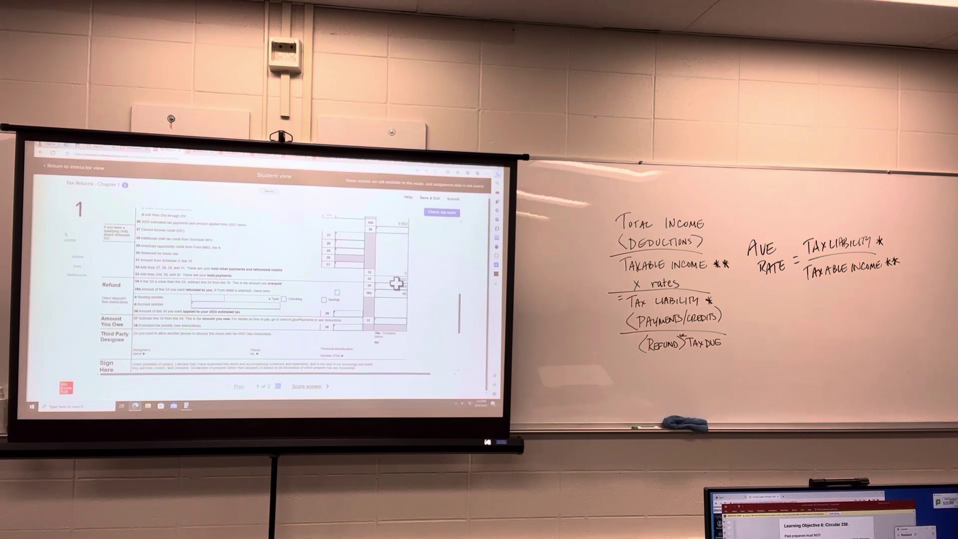
pyautogui.scroll(1, 404, 272)
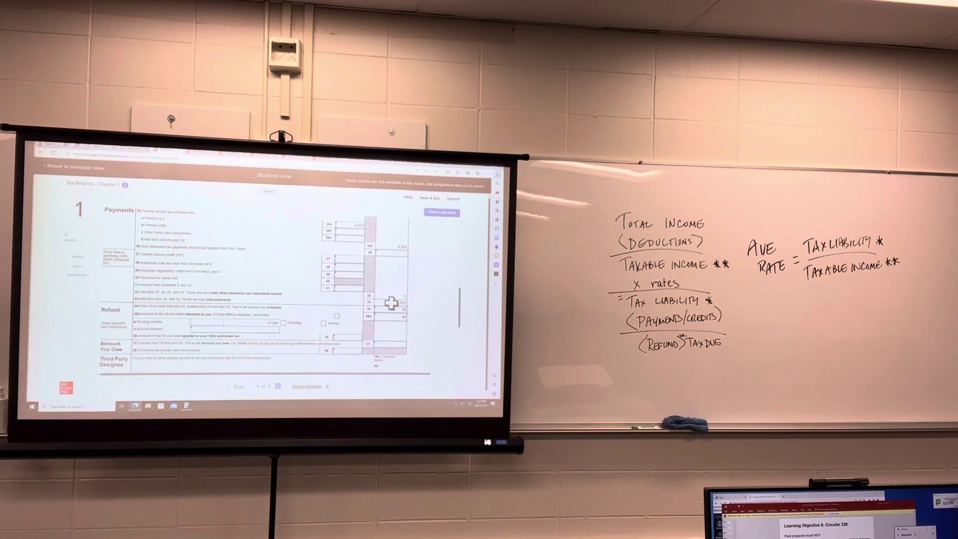
pyautogui.scroll(2, 416, 285)
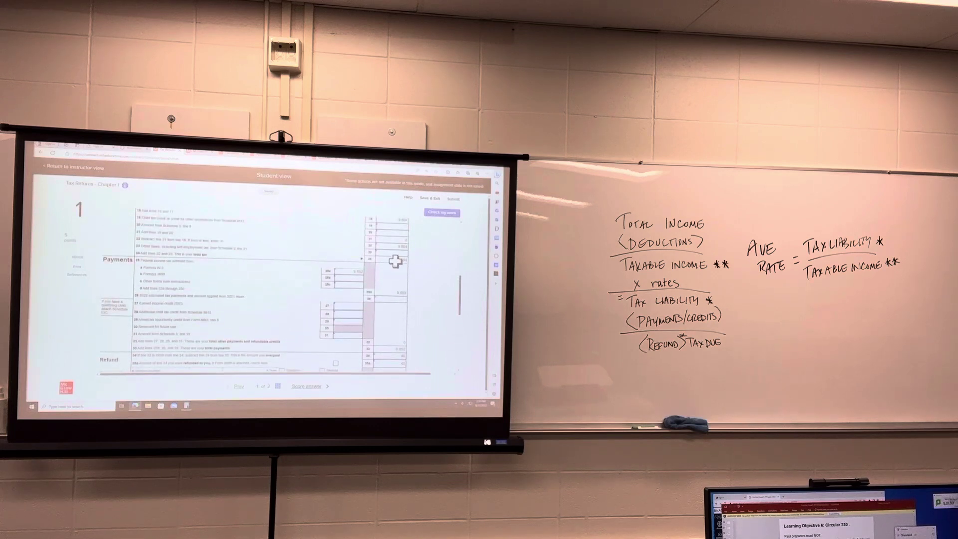
pyautogui.scroll(-3, 420, 364)
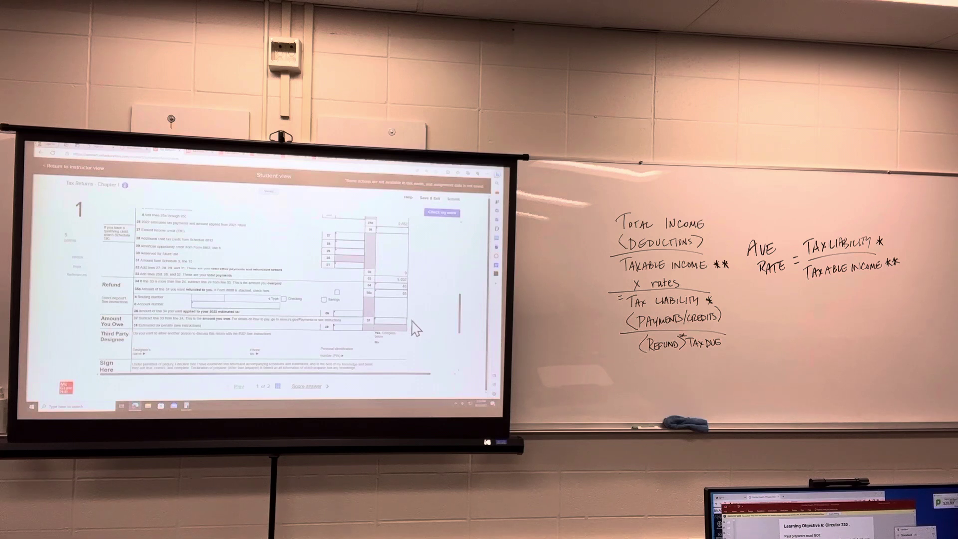
pyautogui.scroll(-2, 415, 329)
# - Run Check my work on the filled Form 1040 refund lines
pyautogui.click(435, 217)
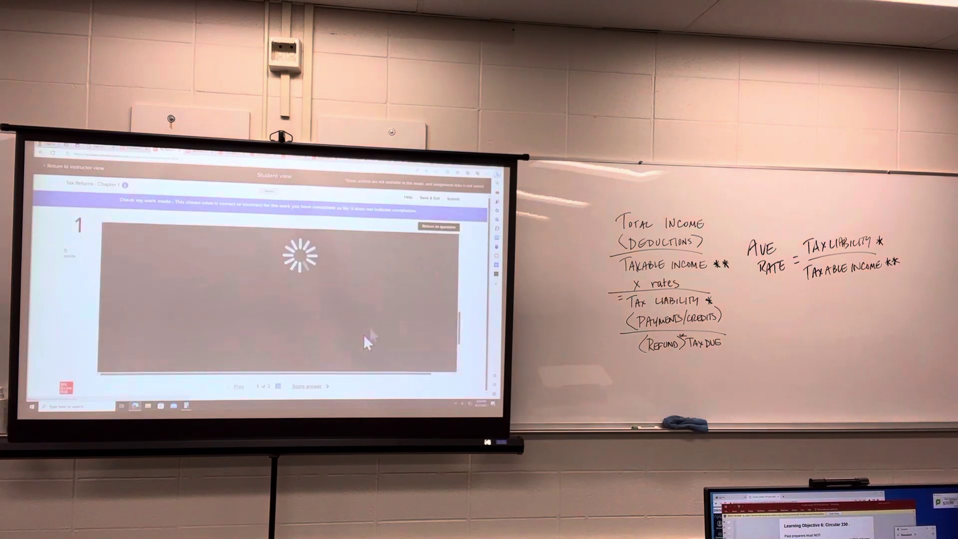
pyautogui.scroll(3, 437, 343)
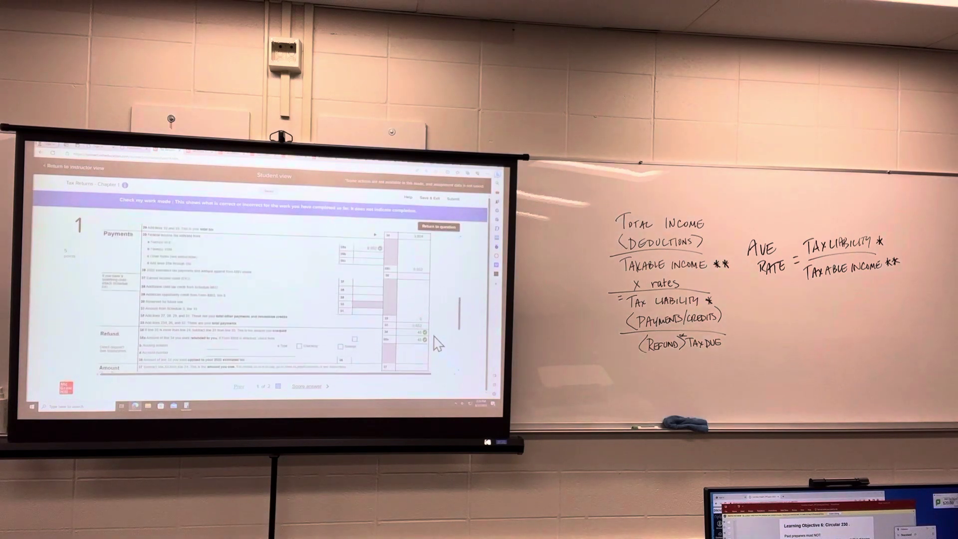
pyautogui.scroll(3, 438, 343)
pyautogui.scroll(3, 438, 344)
pyautogui.scroll(2, 438, 342)
pyautogui.scroll(-5, 439, 343)
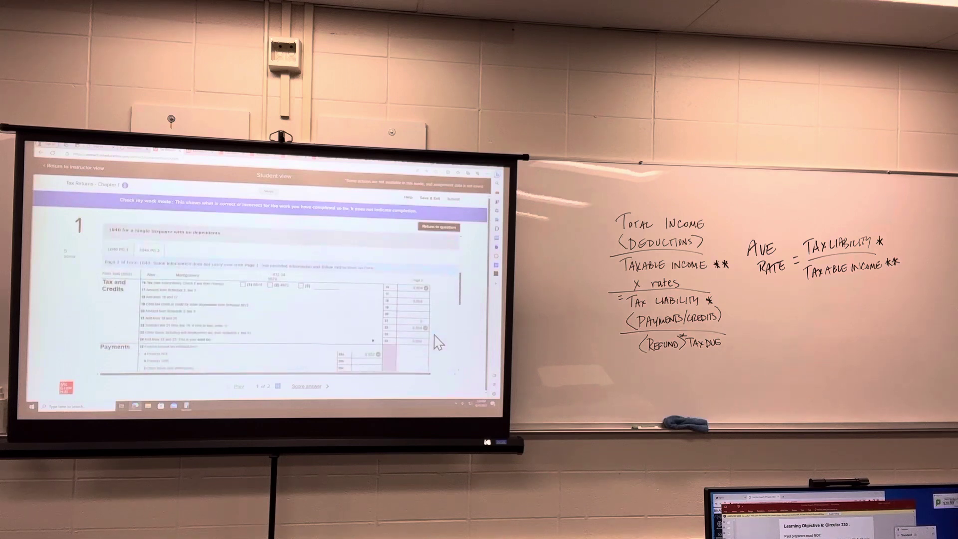
pyautogui.scroll(-3, 438, 343)
pyautogui.scroll(-2, 440, 342)
pyautogui.scroll(-2, 441, 341)
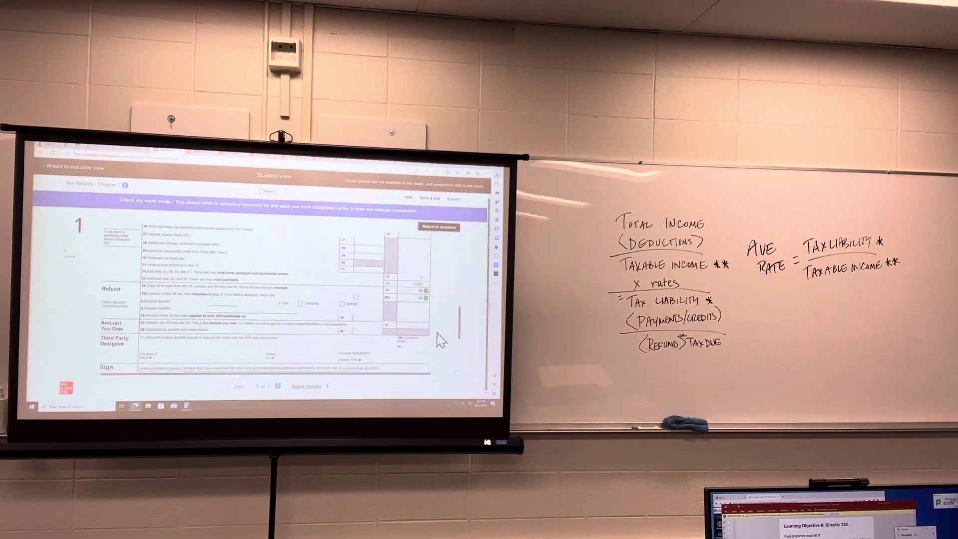
pyautogui.scroll(-3, 442, 341)
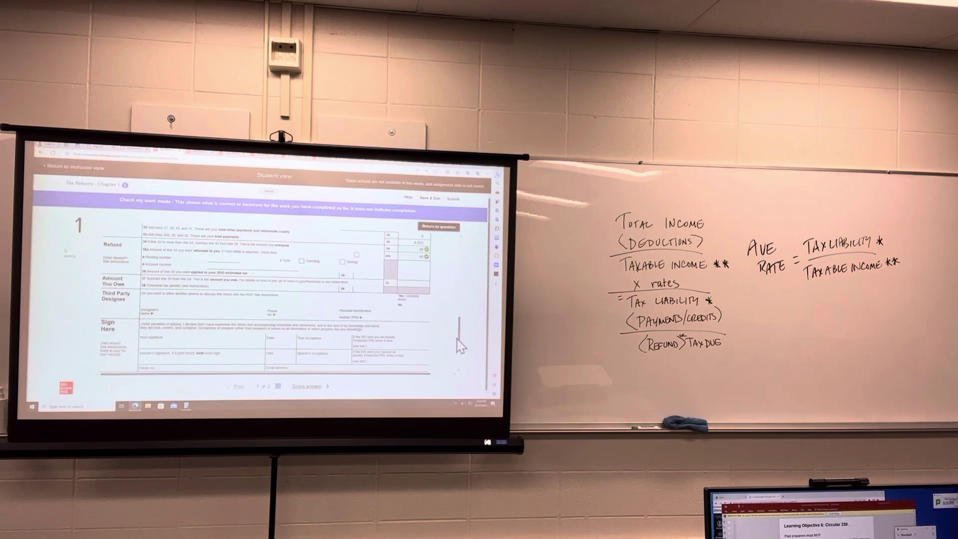
pyautogui.scroll(5, 453, 335)
pyautogui.scroll(5, 434, 315)
pyautogui.scroll(-3, 310, 331)
# - Switch to Form 1040 page 1 to review filing status and address
pyautogui.click(112, 301)
pyautogui.scroll(-5, 439, 336)
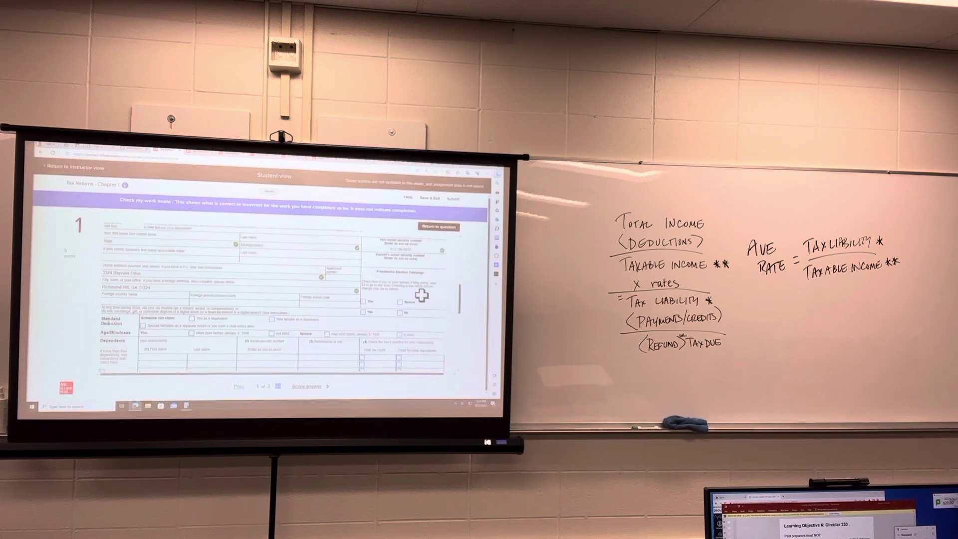
pyautogui.scroll(4, 422, 296)
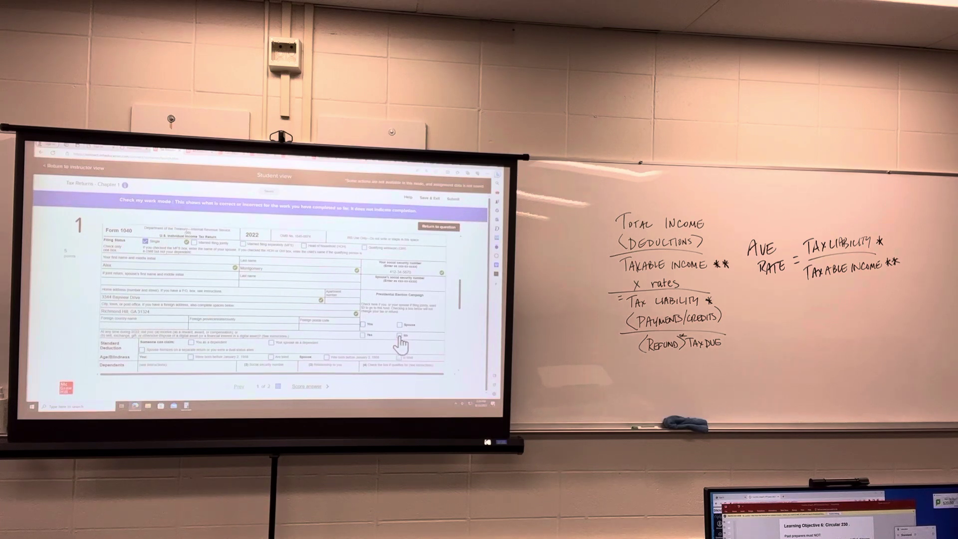
# - Return to the question, recheck the form, and go to page 2
pyautogui.click(440, 227)
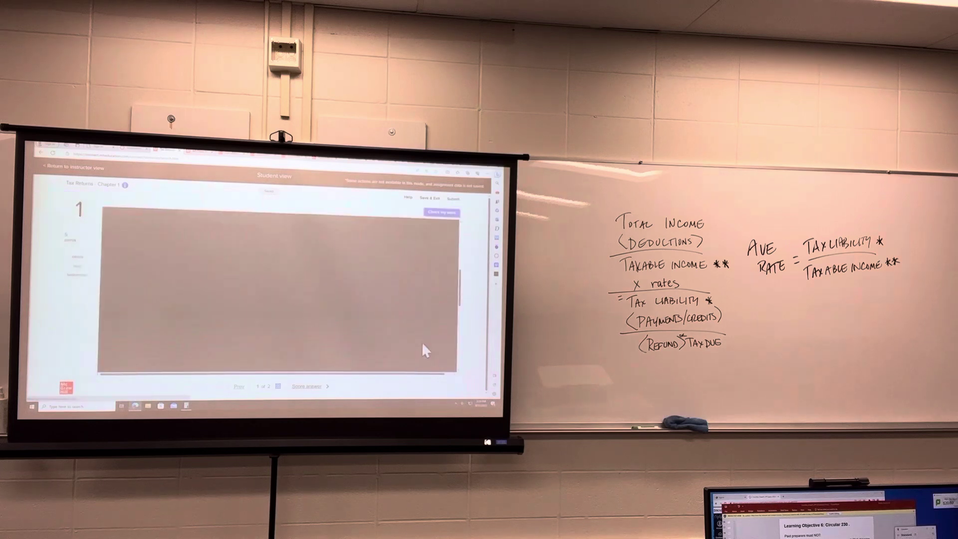
pyautogui.scroll(-3, 412, 348)
pyautogui.scroll(-3, 410, 348)
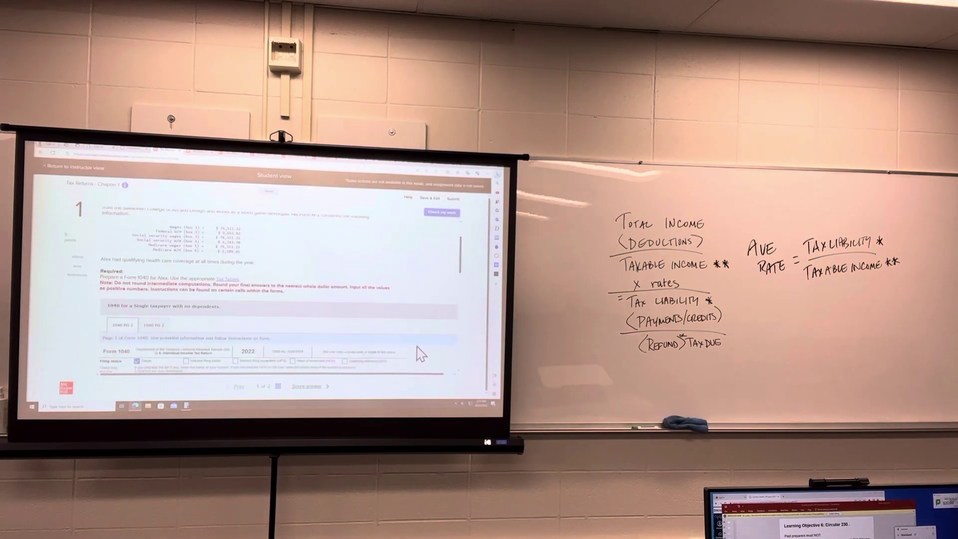
pyautogui.scroll(-2, 419, 353)
pyautogui.scroll(-2, 419, 350)
pyautogui.scroll(-2, 422, 349)
pyautogui.scroll(-2, 421, 353)
pyautogui.scroll(2, 417, 308)
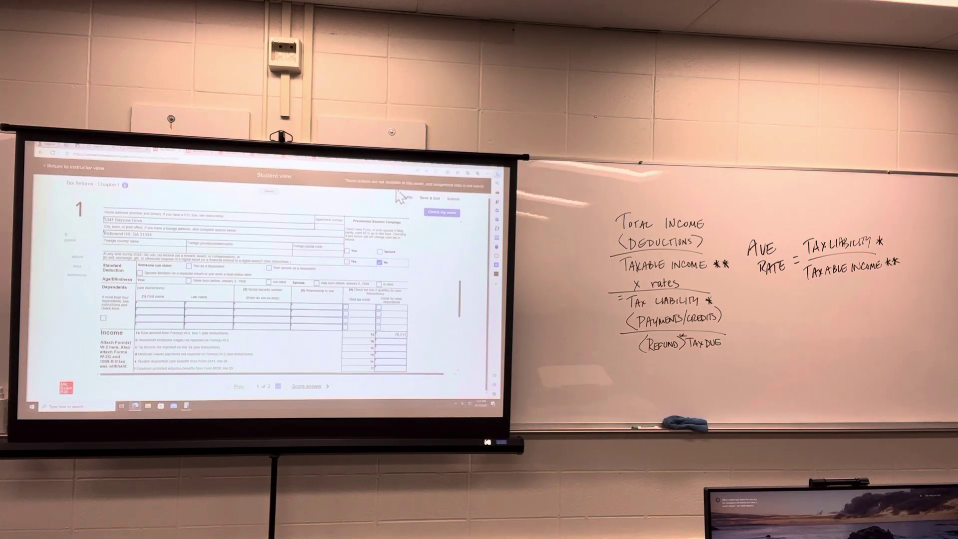
pyautogui.click(432, 216)
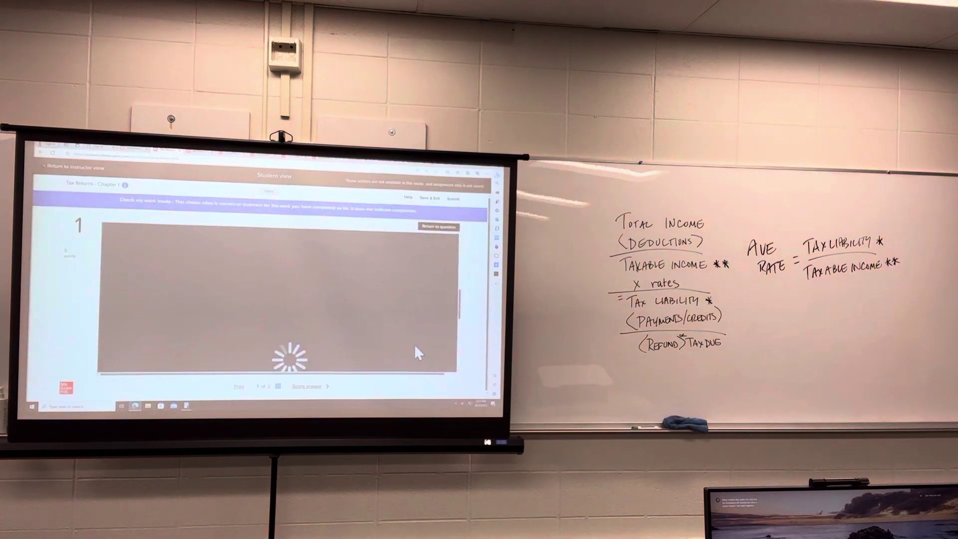
pyautogui.scroll(2, 382, 333)
pyautogui.scroll(2, 381, 332)
pyautogui.scroll(2, 381, 337)
pyautogui.scroll(-3, 380, 343)
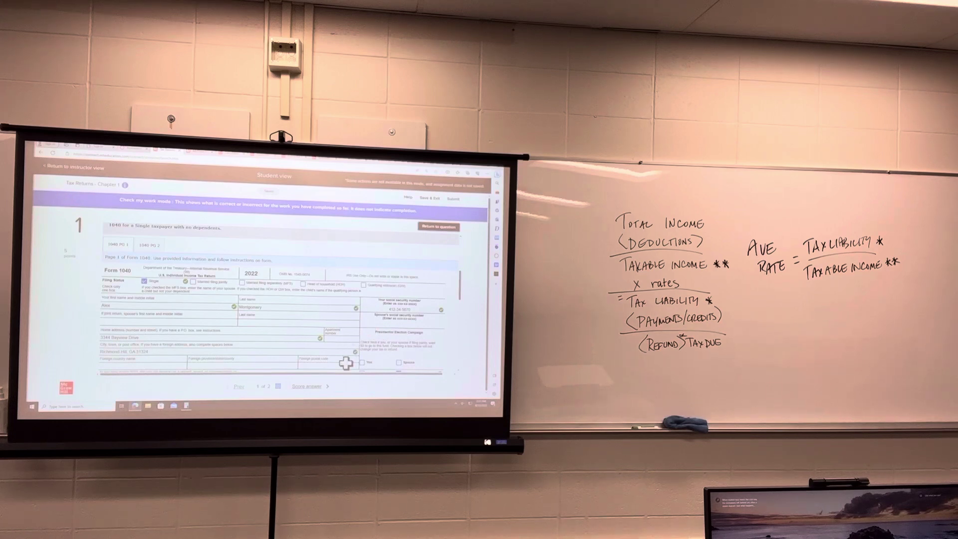
pyautogui.scroll(-5, 412, 321)
pyautogui.scroll(-5, 417, 315)
pyautogui.scroll(-3, 422, 317)
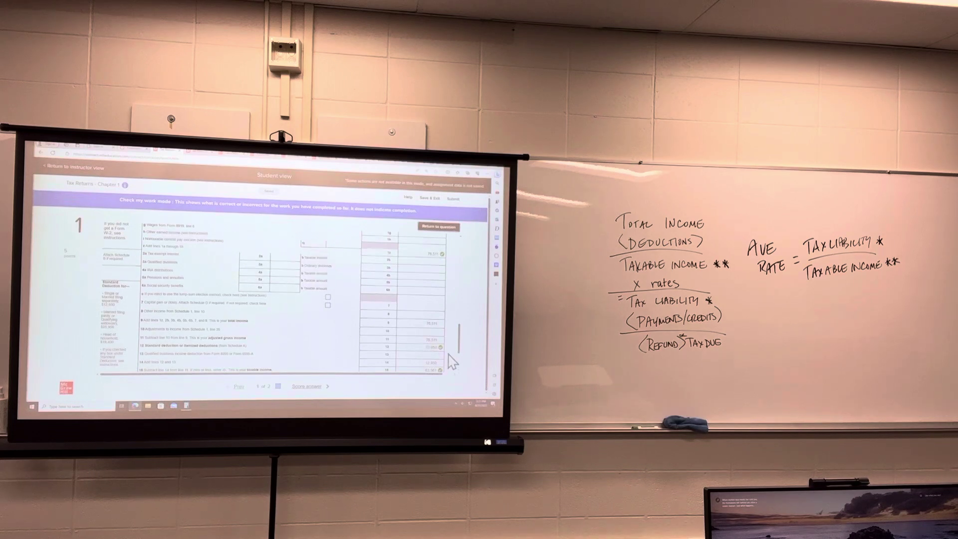
pyautogui.scroll(-3, 442, 344)
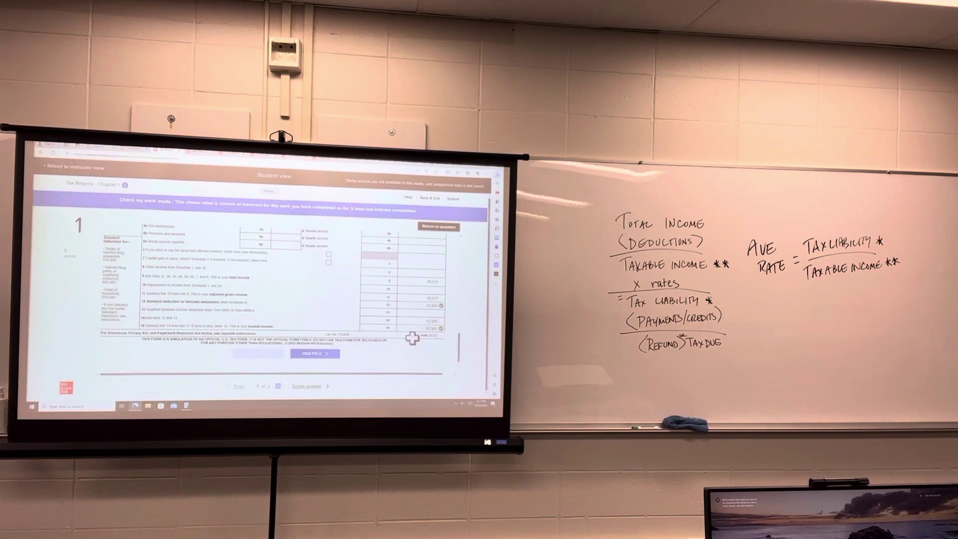
pyautogui.click(310, 356)
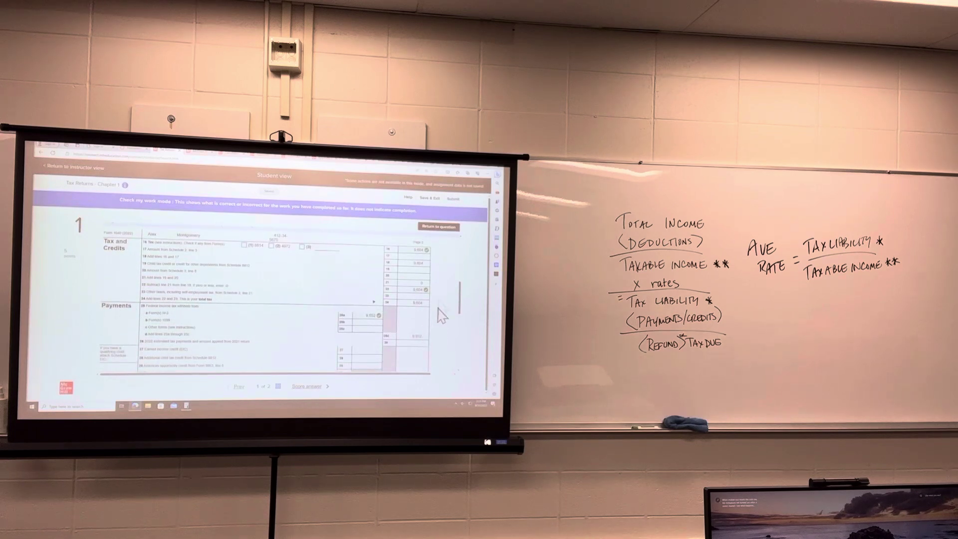
pyautogui.scroll(1, 418, 347)
pyautogui.scroll(1, 418, 346)
pyautogui.scroll(1, 416, 350)
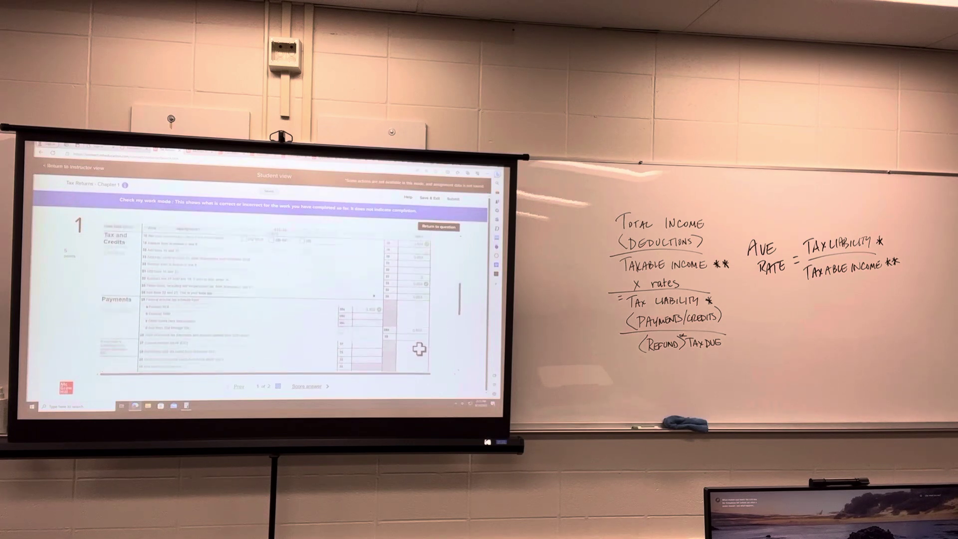
pyautogui.scroll(1, 410, 357)
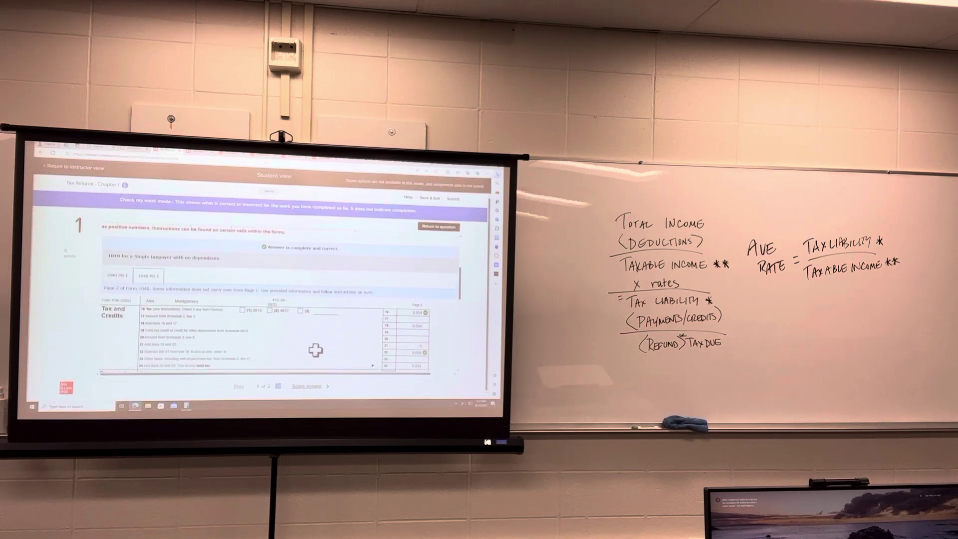
pyautogui.scroll(3, 316, 350)
pyautogui.scroll(-3, 330, 340)
# - Answer No to page 1's digital asset question and bring up the Question map
pyautogui.click(114, 276)
pyautogui.scroll(-3, 356, 329)
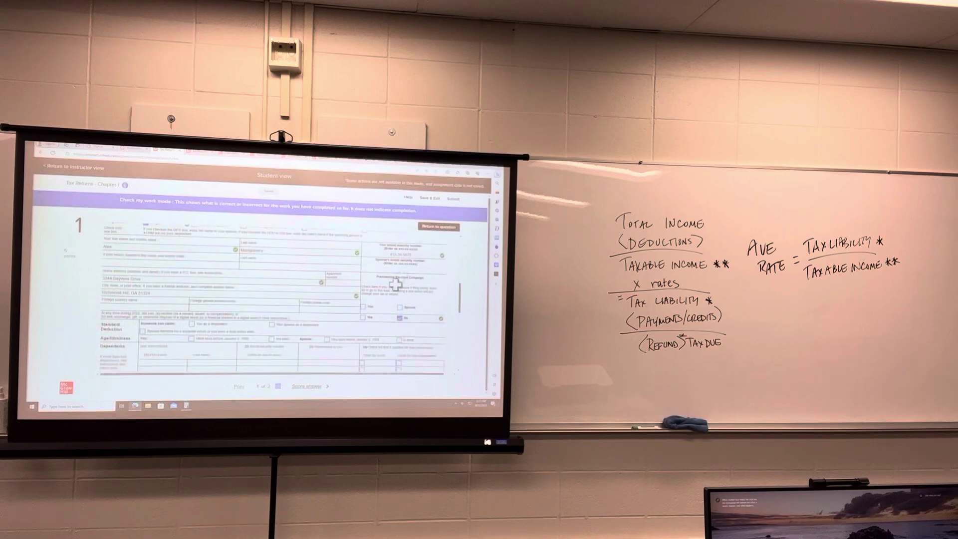
pyautogui.click(400, 318)
pyautogui.click(400, 319)
pyautogui.scroll(-5, 457, 349)
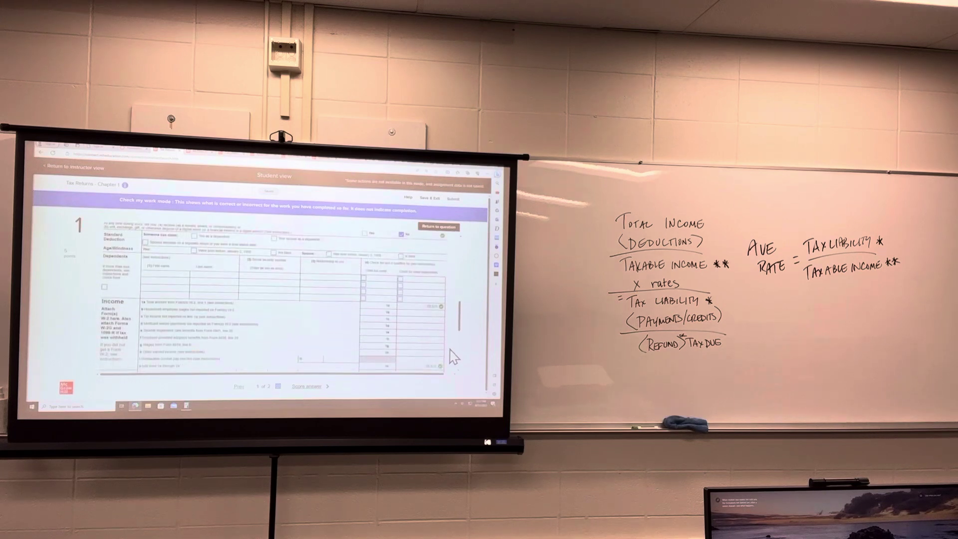
pyautogui.scroll(-5, 453, 358)
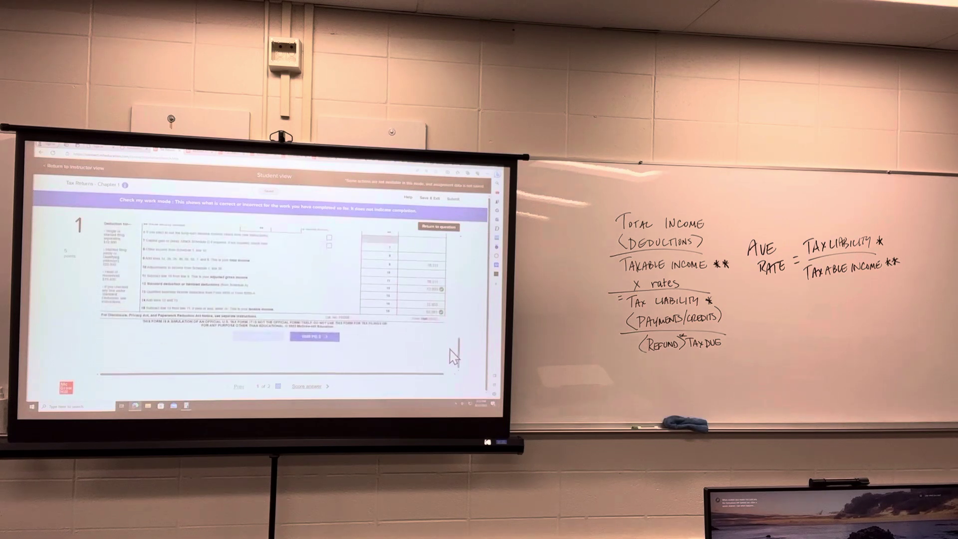
pyautogui.moveTo(459, 367); pyautogui.dragTo(469, 248)
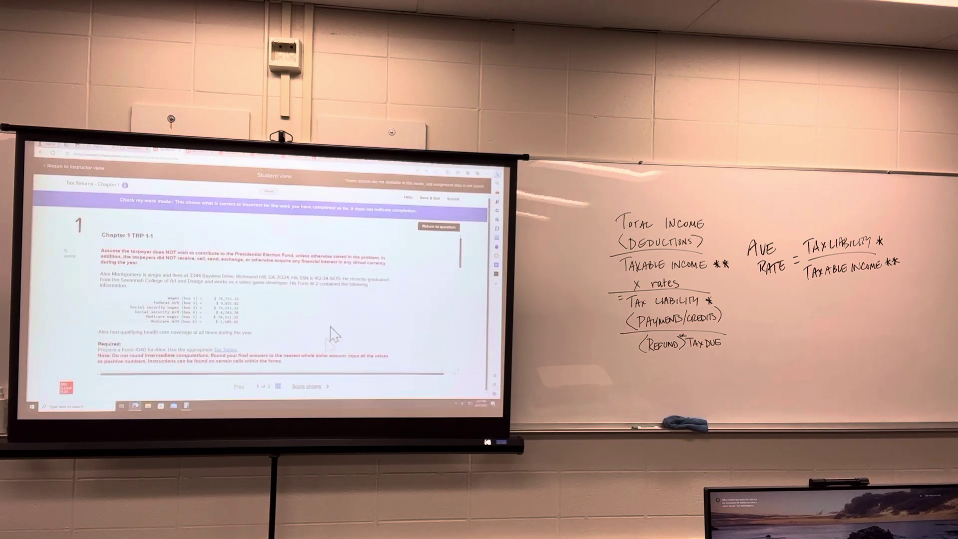
pyautogui.scroll(-3, 329, 330)
pyautogui.scroll(-2, 348, 340)
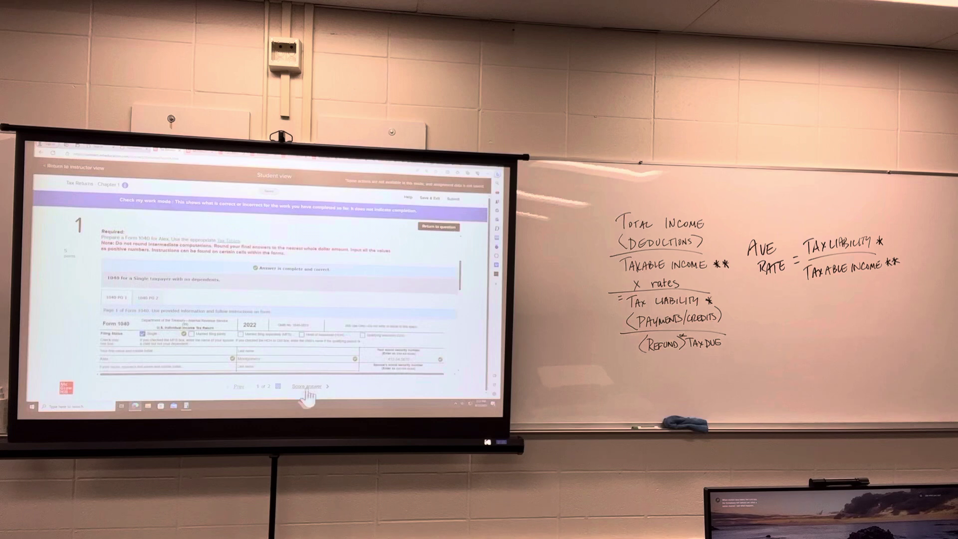
pyautogui.click(277, 387)
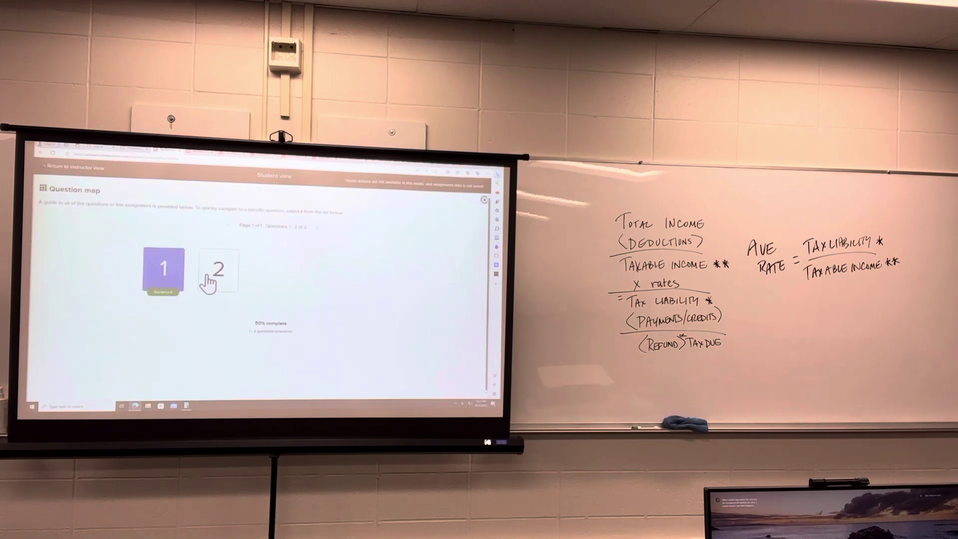
# - Submit question 1 with Score now and advance to question 2, TRP 1-2
pyautogui.click(213, 279)
pyautogui.click(166, 273)
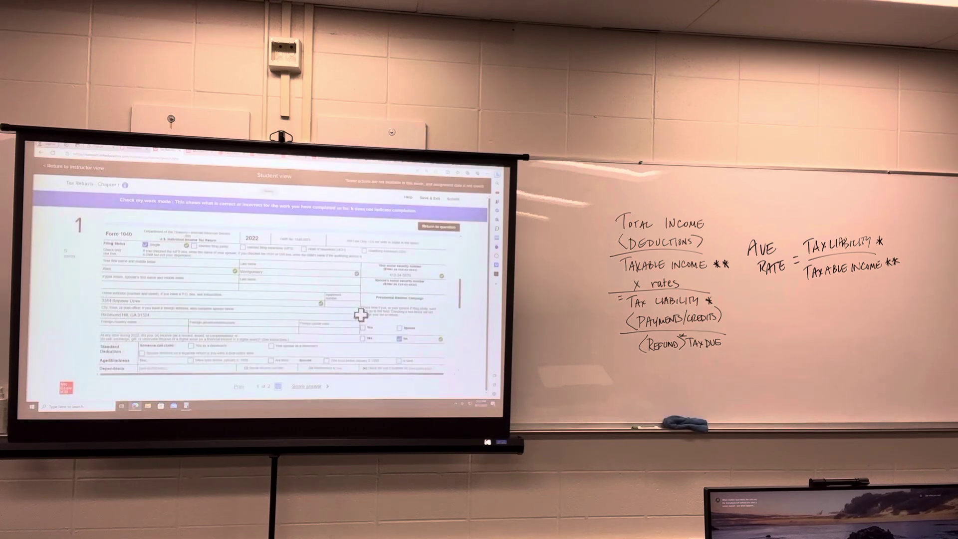
pyautogui.scroll(5, 362, 314)
pyautogui.scroll(-1, 296, 346)
pyautogui.click(322, 388)
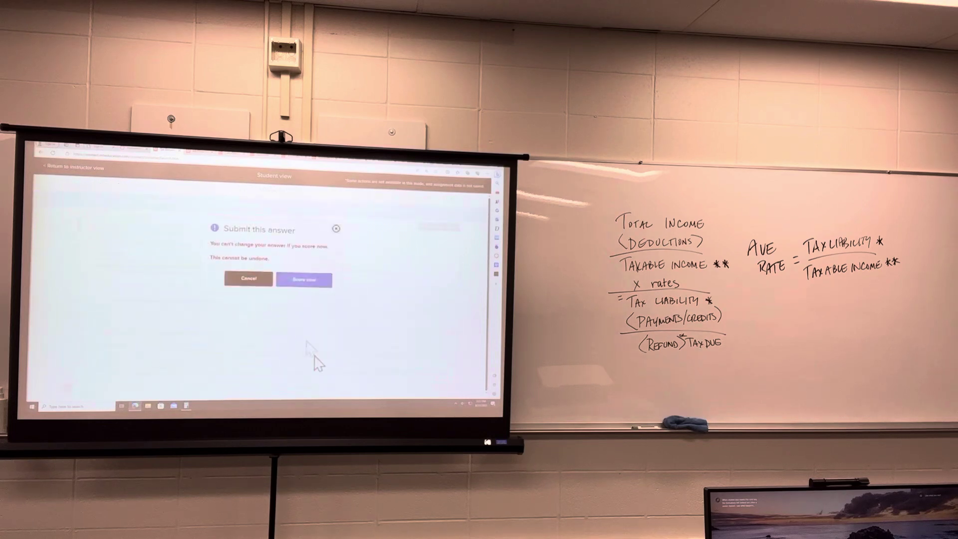
pyautogui.click(304, 291)
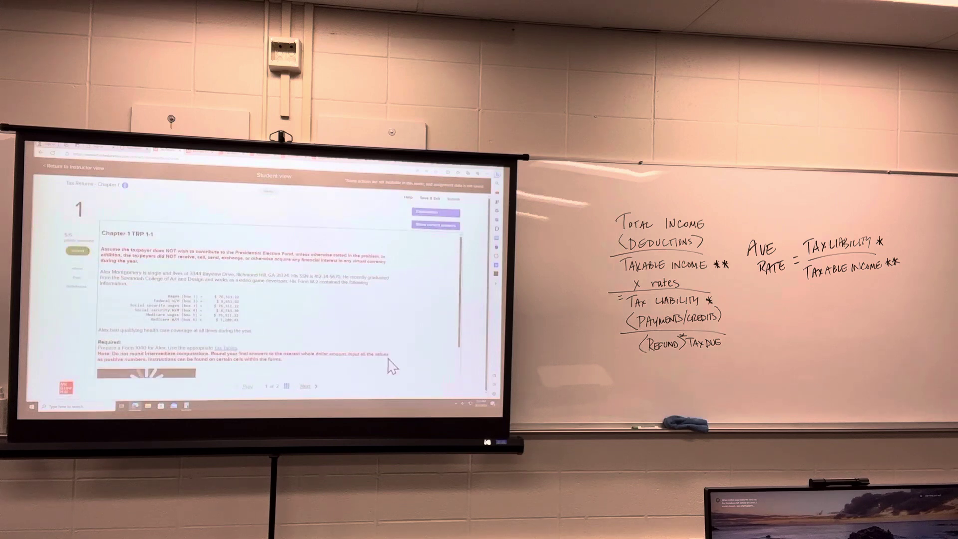
pyautogui.scroll(-5, 388, 366)
pyautogui.scroll(-3, 394, 359)
pyautogui.scroll(-3, 396, 357)
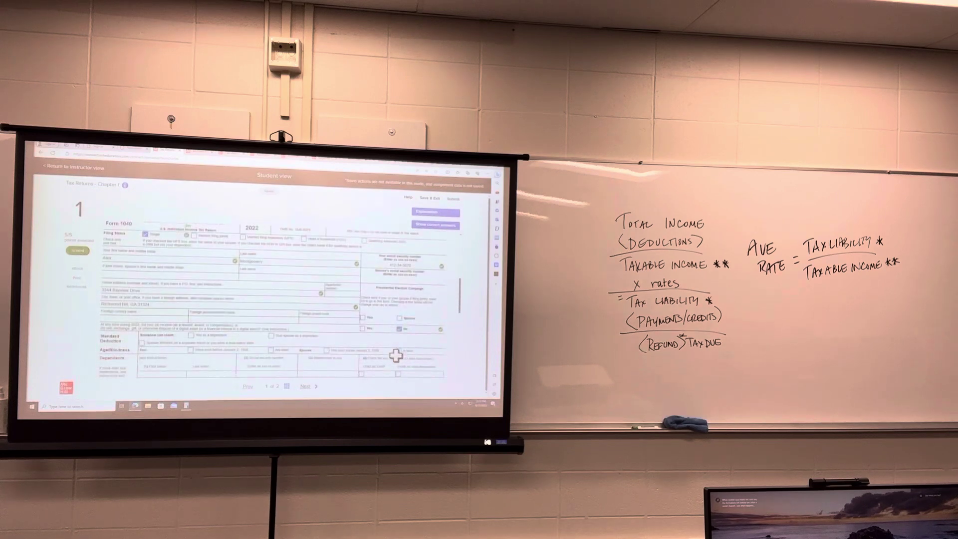
pyautogui.click(305, 388)
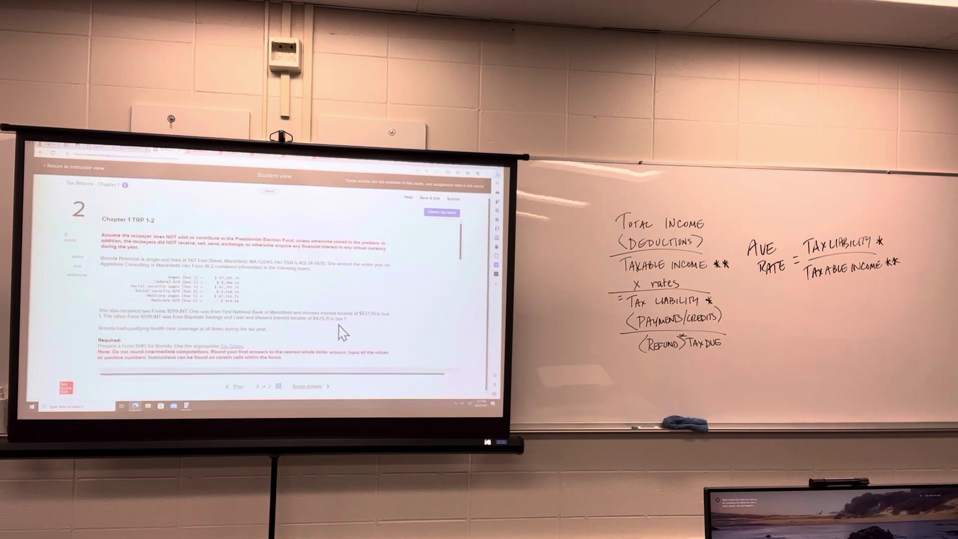
pyautogui.scroll(-1, 401, 346)
pyautogui.scroll(1, 400, 347)
pyautogui.moveTo(166, 276); pyautogui.dragTo(243, 288)
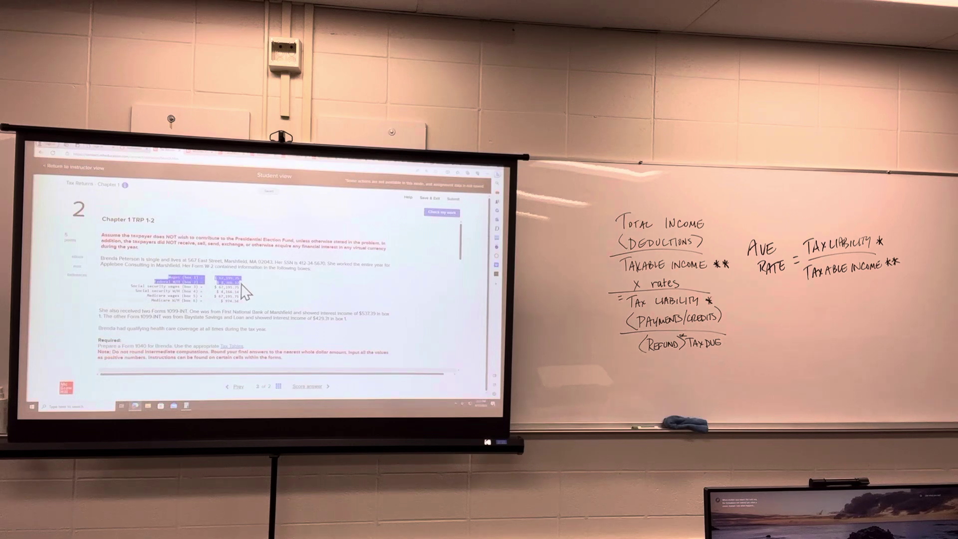
pyautogui.scroll(-1, 381, 321)
pyautogui.click(408, 320)
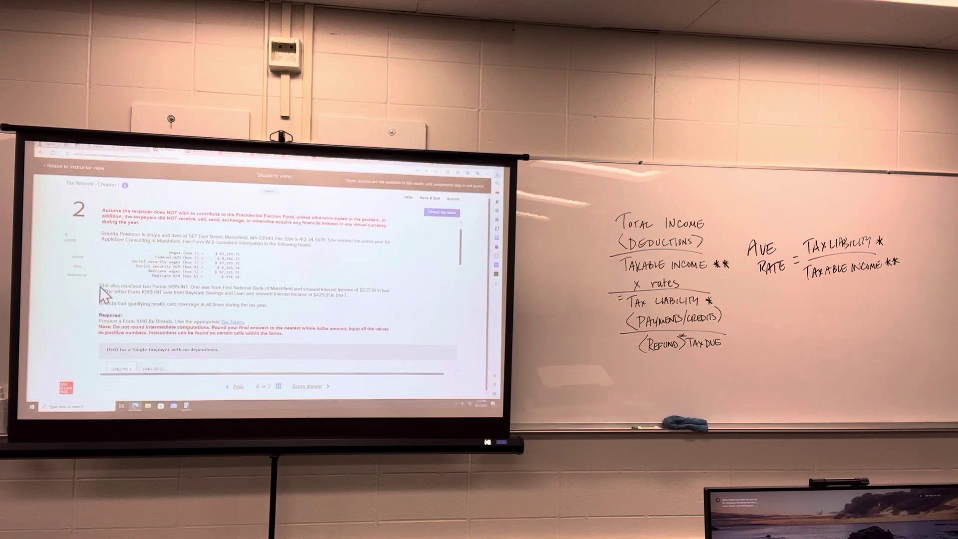
pyautogui.moveTo(99, 287); pyautogui.dragTo(190, 293)
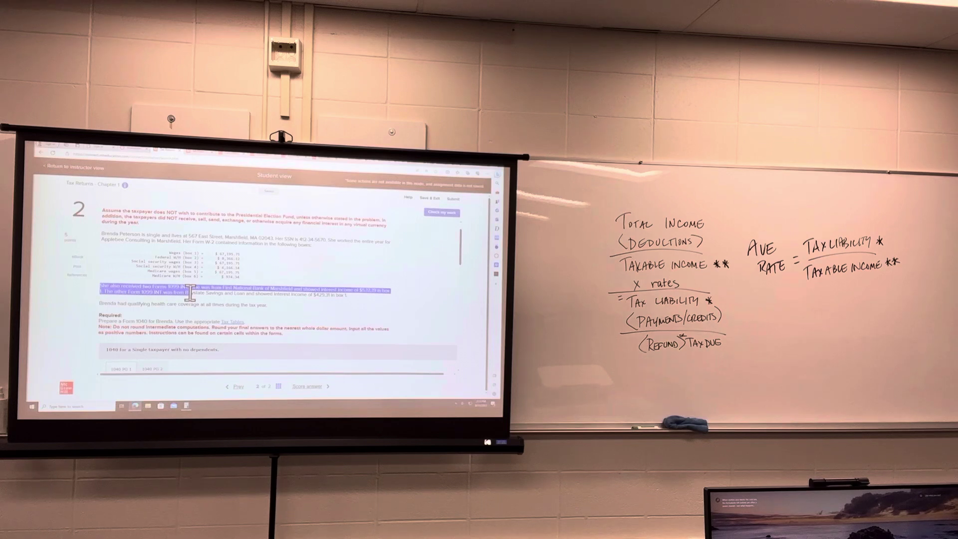
pyautogui.moveTo(189, 293); pyautogui.dragTo(364, 307)
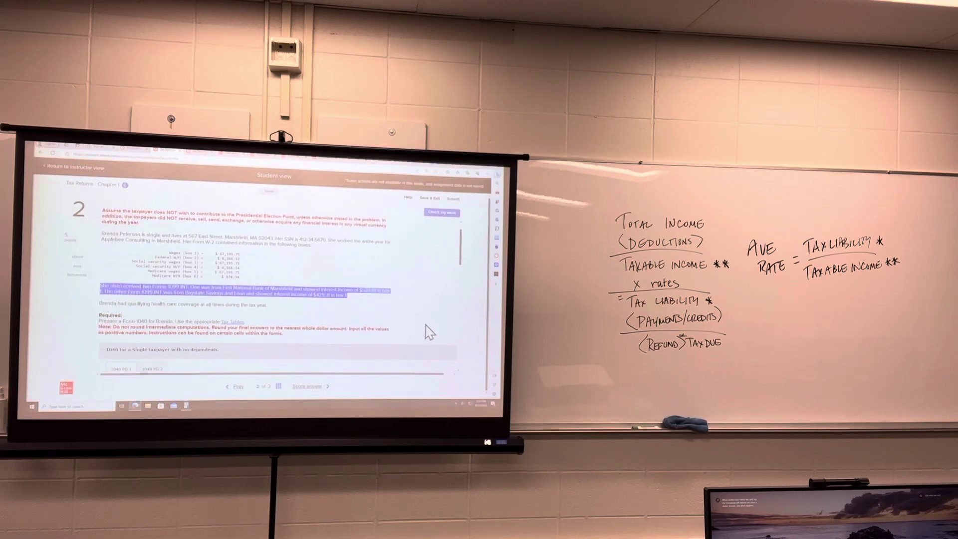
pyautogui.click(153, 404)
# - Add the interest amounts 537.39 + 429.31 to get 966.70 in Calculator
pyautogui.click(247, 288)
pyautogui.moveTo(231, 235); pyautogui.dragTo(165, 204)
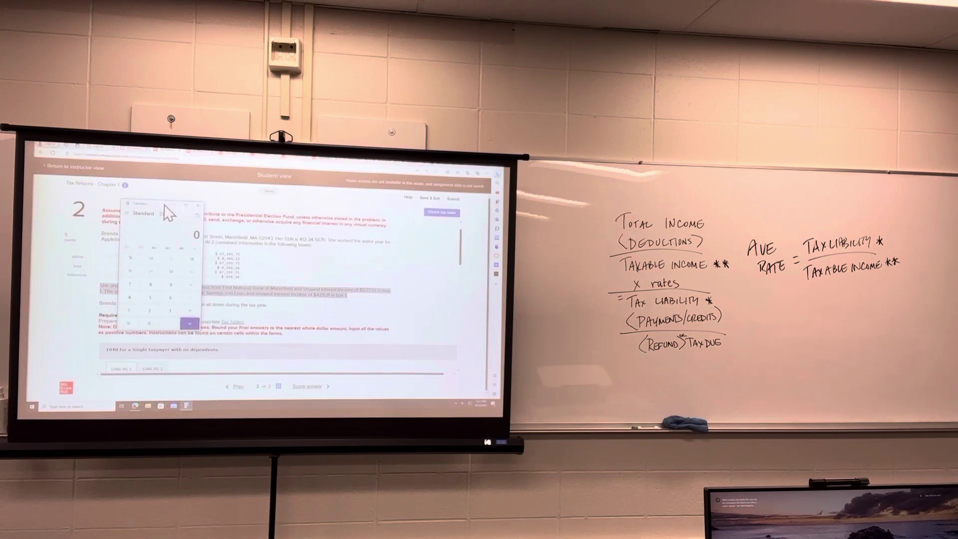
pyautogui.write('537.39')
pyautogui.write('429.31')
pyautogui.press('Return')
pyautogui.click(172, 204)
pyautogui.scroll(-5, 349, 317)
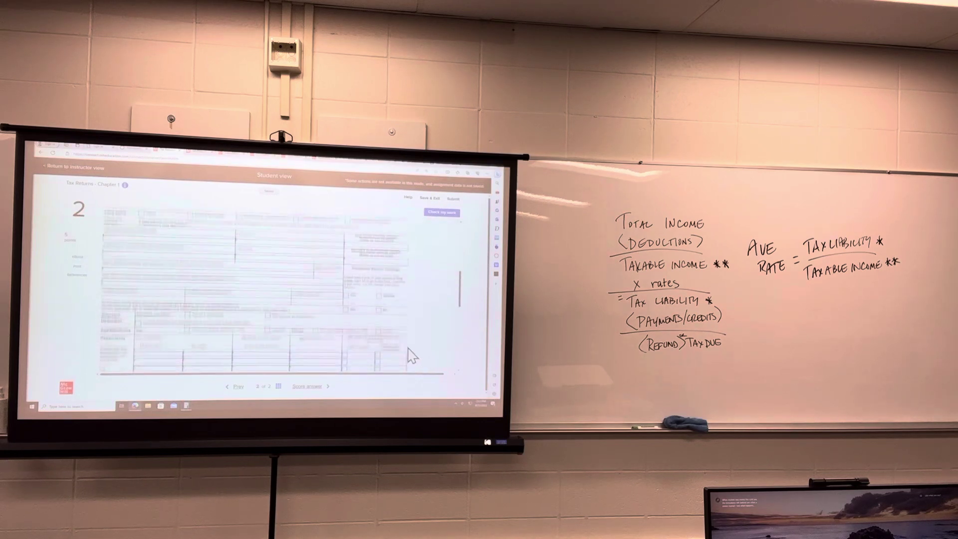
pyautogui.scroll(-2, 288, 326)
pyautogui.scroll(-2, 334, 321)
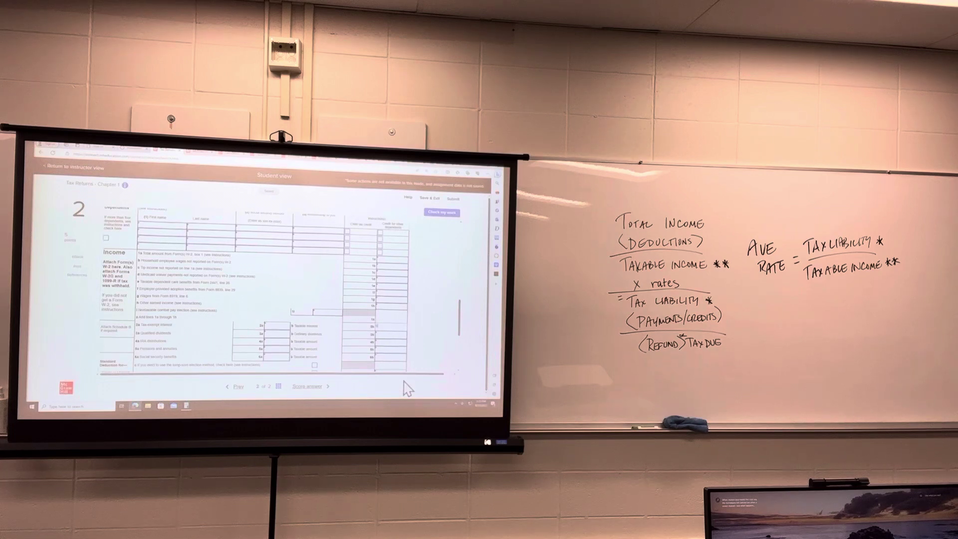
# - Clear the old line 2b value to enter 967 of taxable interest
pyautogui.press('BackSpace')
pyautogui.press('BackSpace')
pyautogui.press('BackSpace')
pyautogui.scroll(3, 436, 363)
pyautogui.scroll(3, 434, 361)
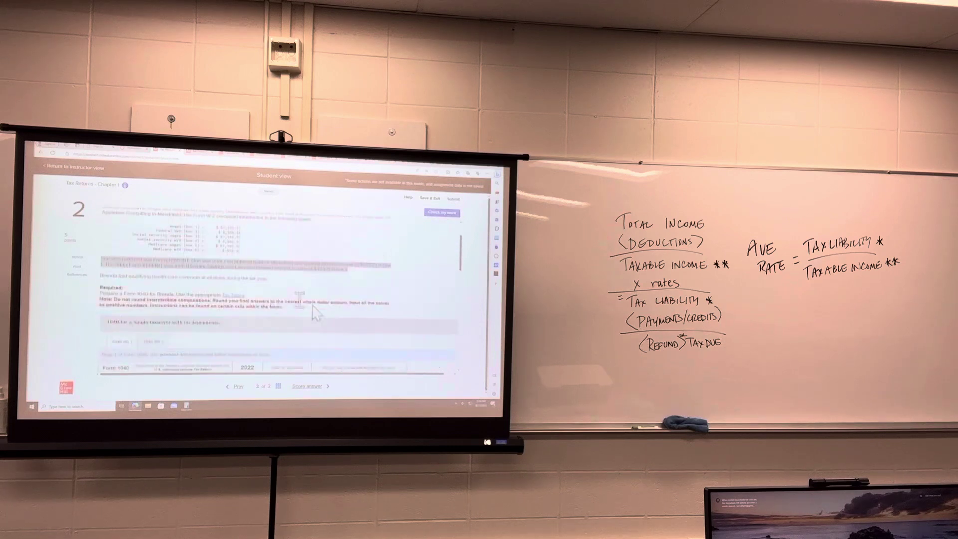
pyautogui.scroll(3, 434, 361)
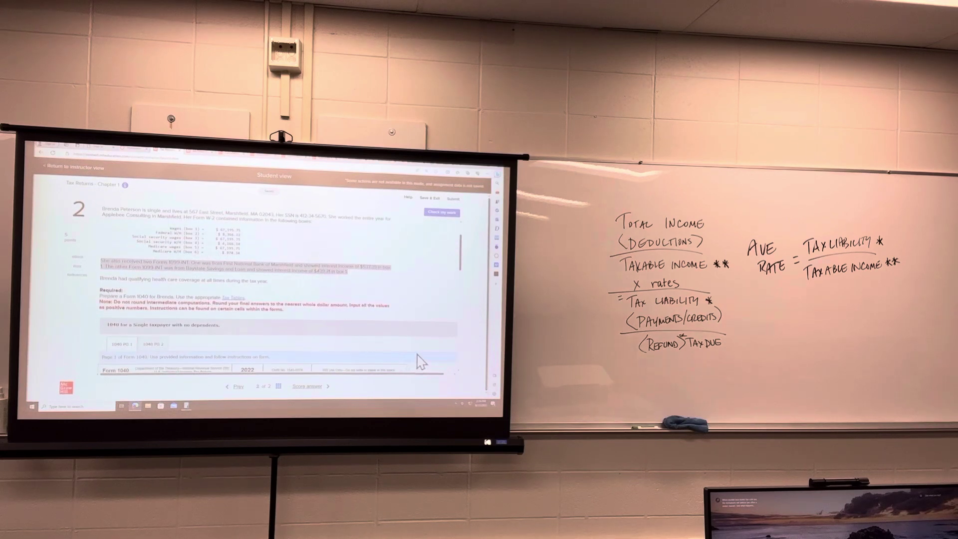
pyautogui.scroll(-3, 386, 316)
pyautogui.scroll(-3, 399, 318)
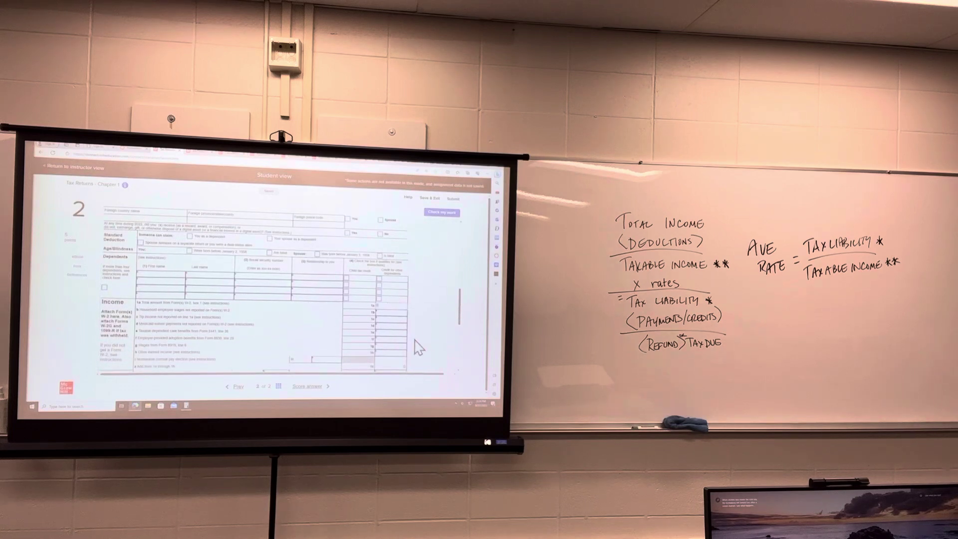
pyautogui.scroll(-3, 419, 340)
pyautogui.scroll(-2, 397, 280)
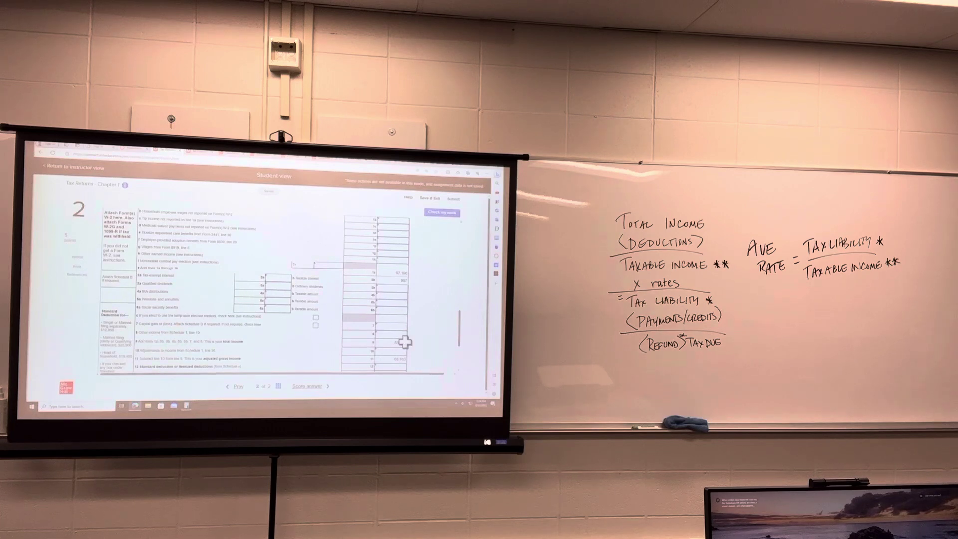
pyautogui.scroll(-2, 441, 361)
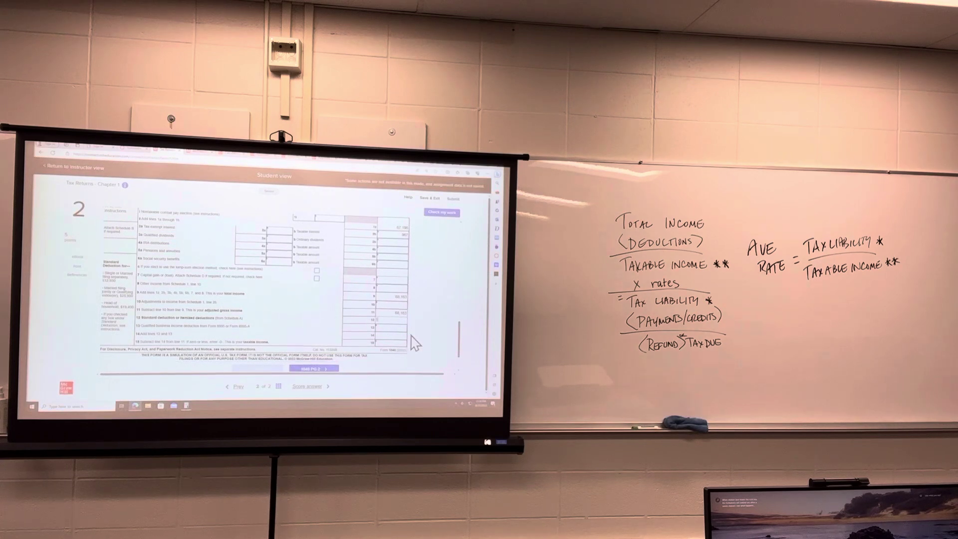
pyautogui.write('50')
# - Enter the 12,950 standard deduction and compute 68,163 − 12,950 = 55,213 taxable income
pyautogui.press('Tab')
pyautogui.click(187, 405)
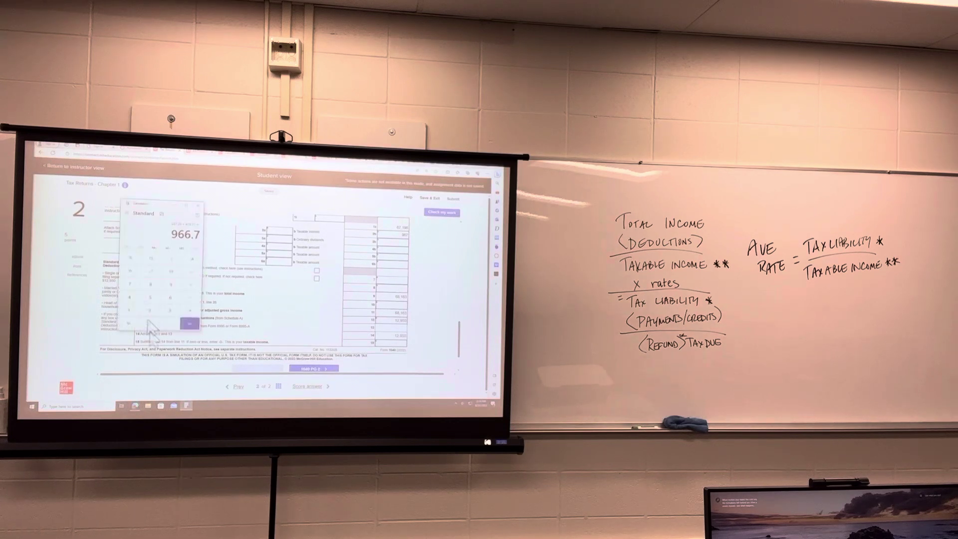
pyautogui.write('68163-12950')
pyautogui.press('Return')
pyautogui.click(394, 346)
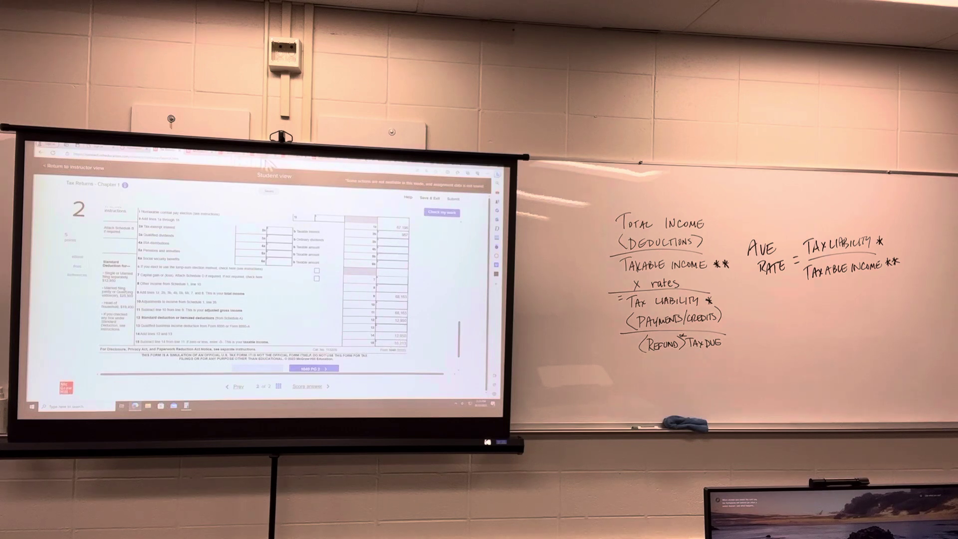
# - Look up the Single-column tax for the $55,000 bracket in the Tax Tables PDF
pyautogui.moveTo(281, 164)
pyautogui.click(292, 163)
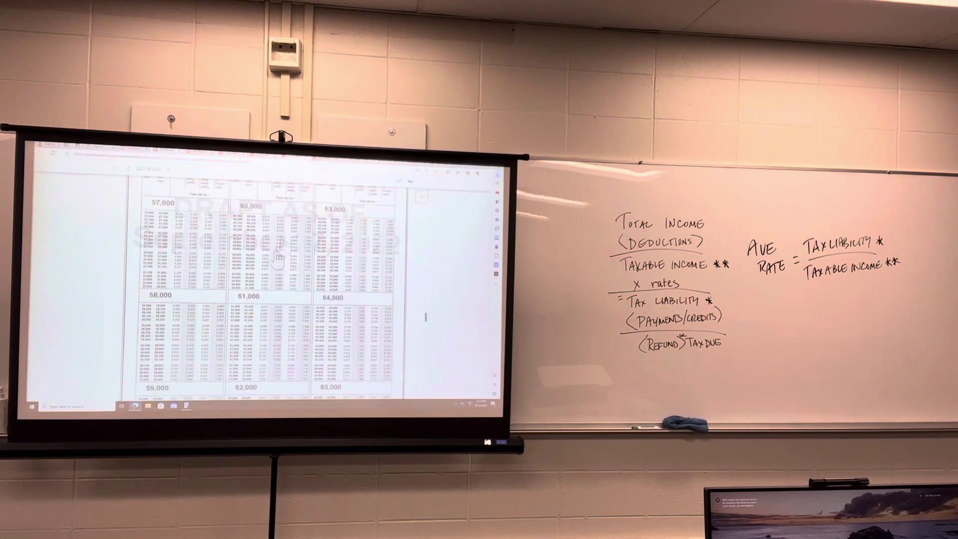
pyautogui.scroll(-5, 263, 330)
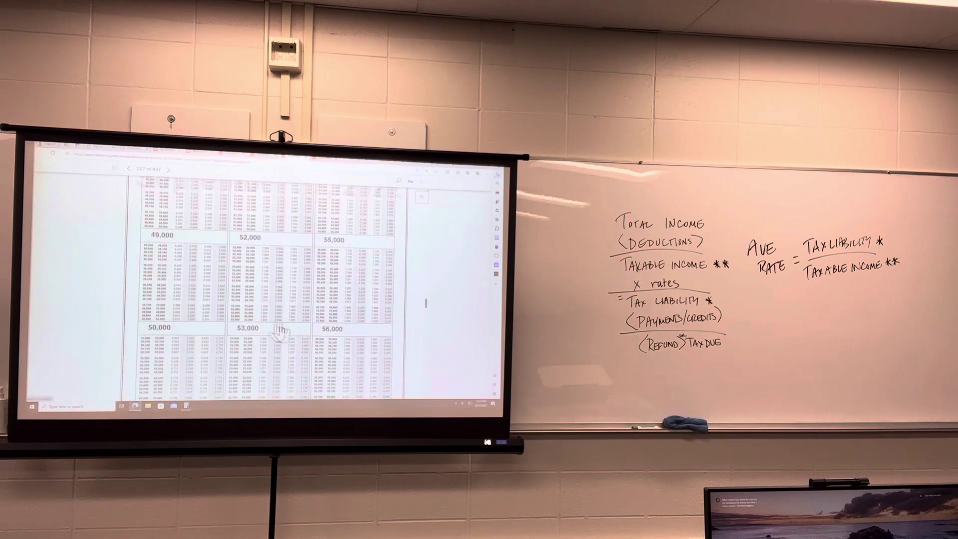
pyautogui.scroll(-3, 264, 330)
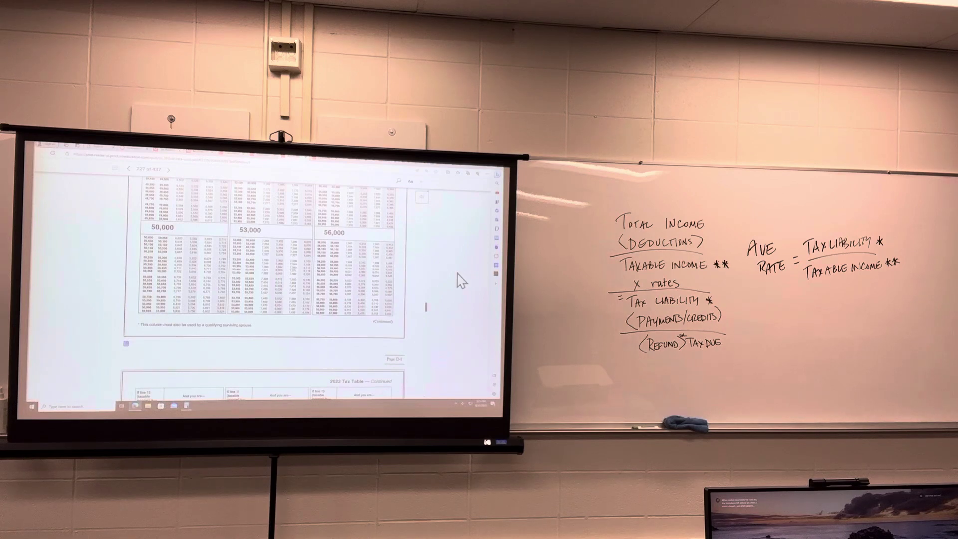
pyautogui.scroll(1, 460, 281)
pyautogui.scroll(3, 458, 280)
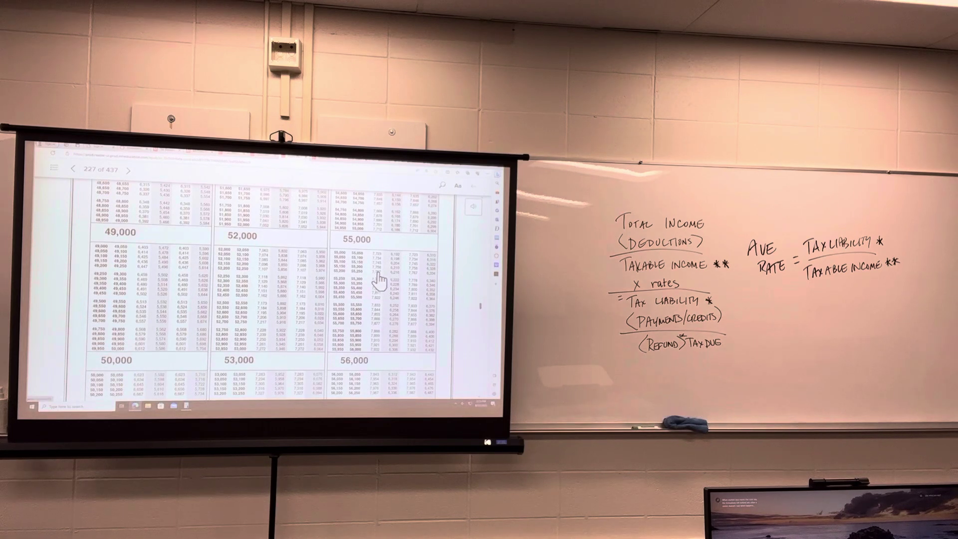
# - Return to question 2's Form 1040 and bring up page 2 for the tax and payments lines
pyautogui.click(169, 150)
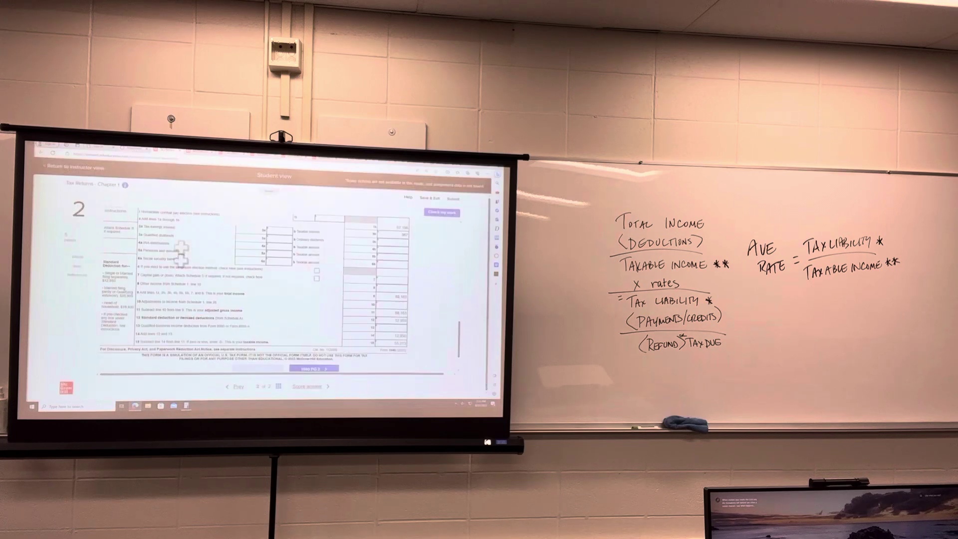
pyautogui.scroll(-2, 408, 341)
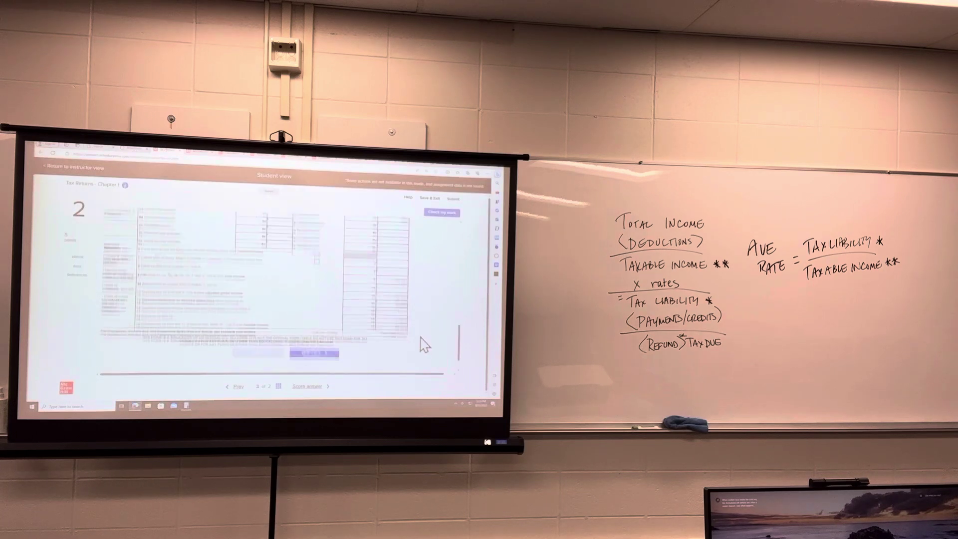
pyautogui.click(322, 327)
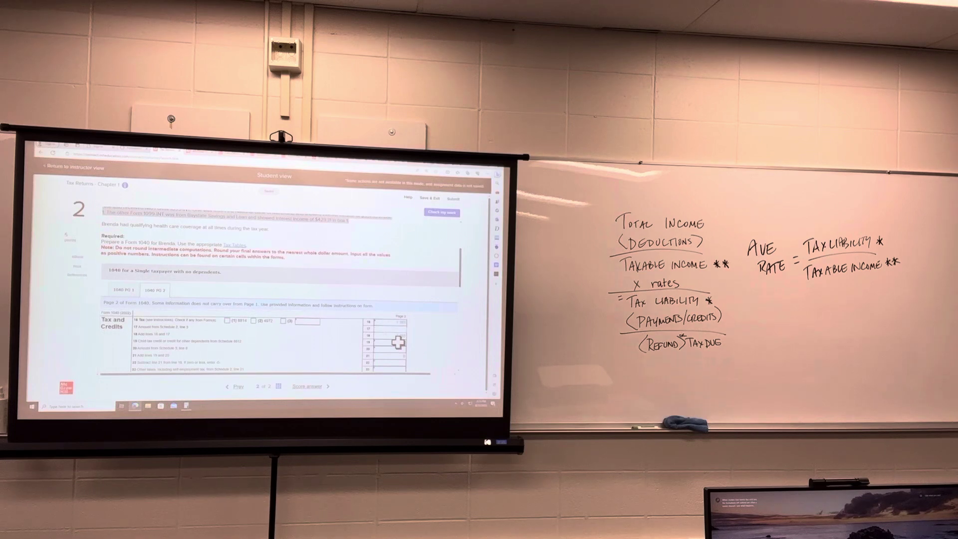
pyautogui.scroll(-3, 397, 342)
pyautogui.scroll(-2, 439, 348)
pyautogui.scroll(1, 414, 345)
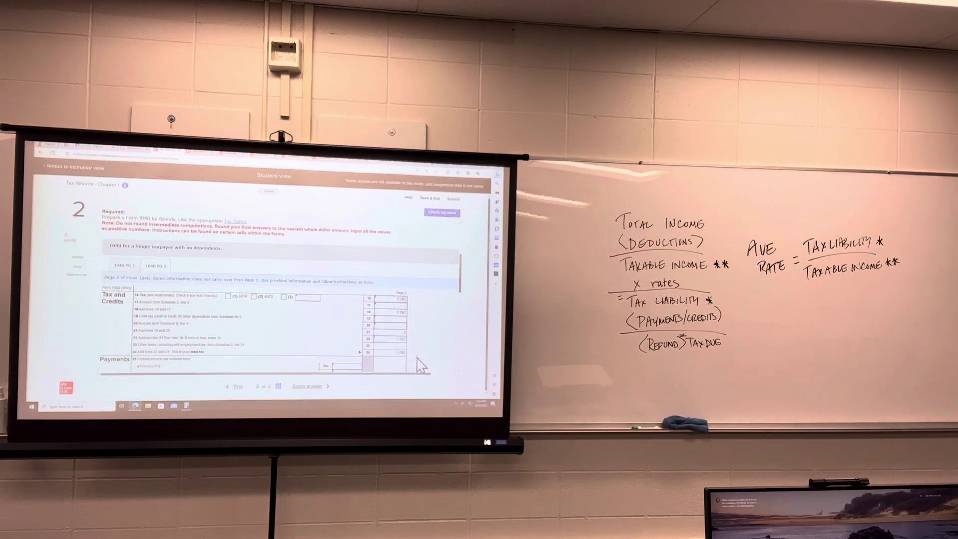
pyautogui.scroll(-2, 436, 343)
pyautogui.scroll(4, 438, 346)
pyautogui.scroll(2, 439, 346)
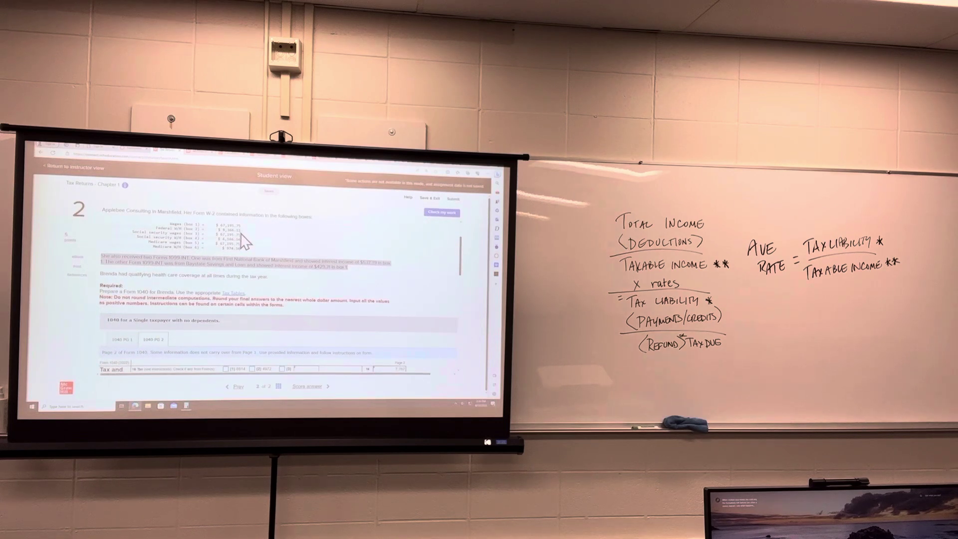
pyautogui.scroll(-5, 361, 320)
pyautogui.scroll(-3, 365, 316)
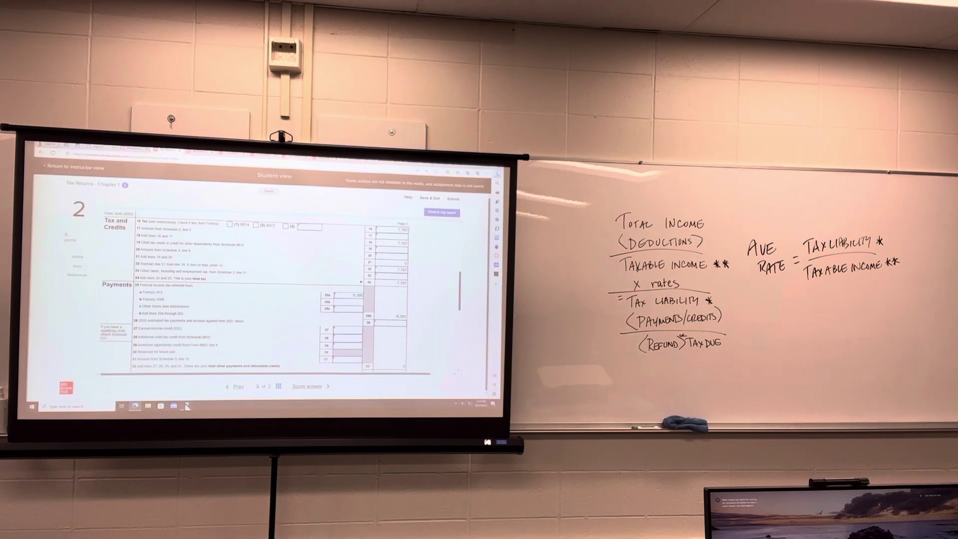
# - Work out the 599 refund in Calculator and enter it on lines 34 and 35a
pyautogui.click(186, 407)
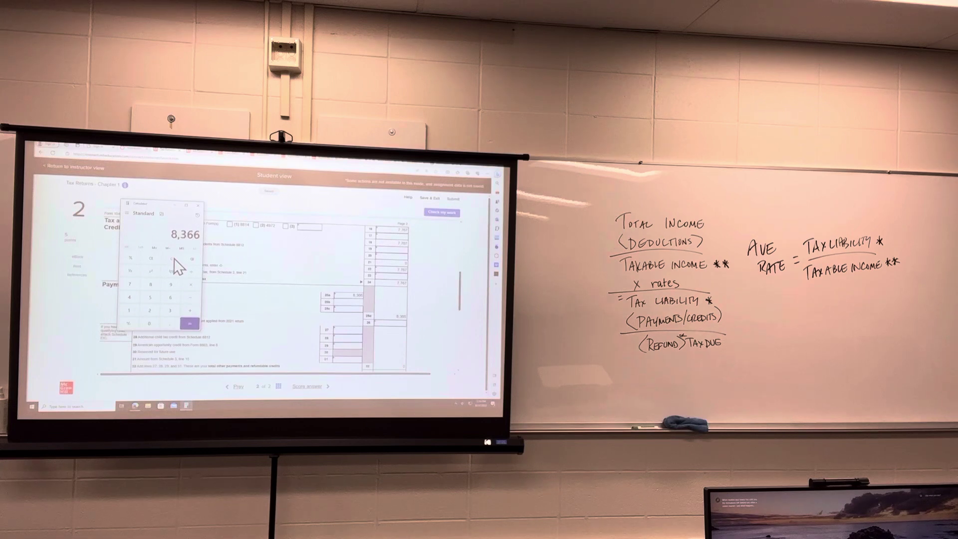
pyautogui.write('7')
pyautogui.click(174, 206)
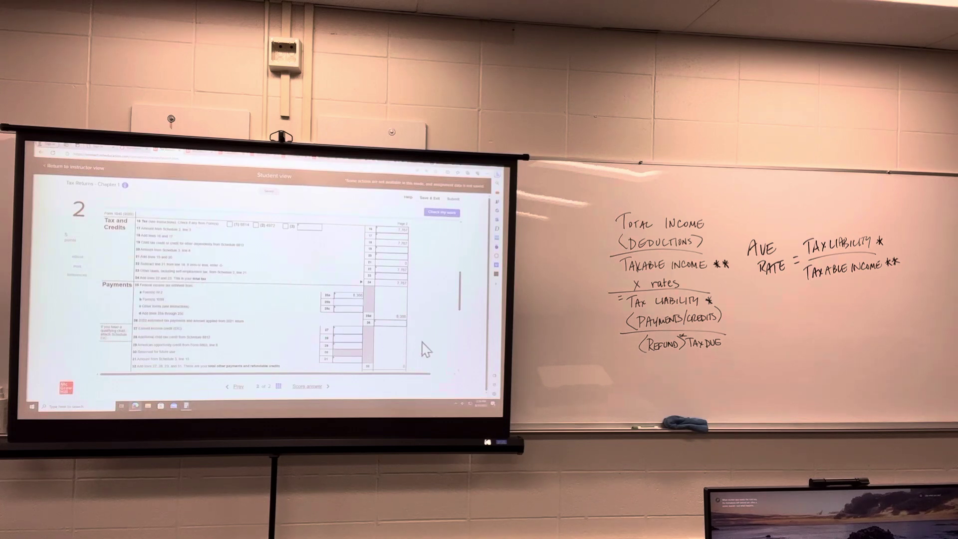
pyautogui.scroll(-1, 414, 348)
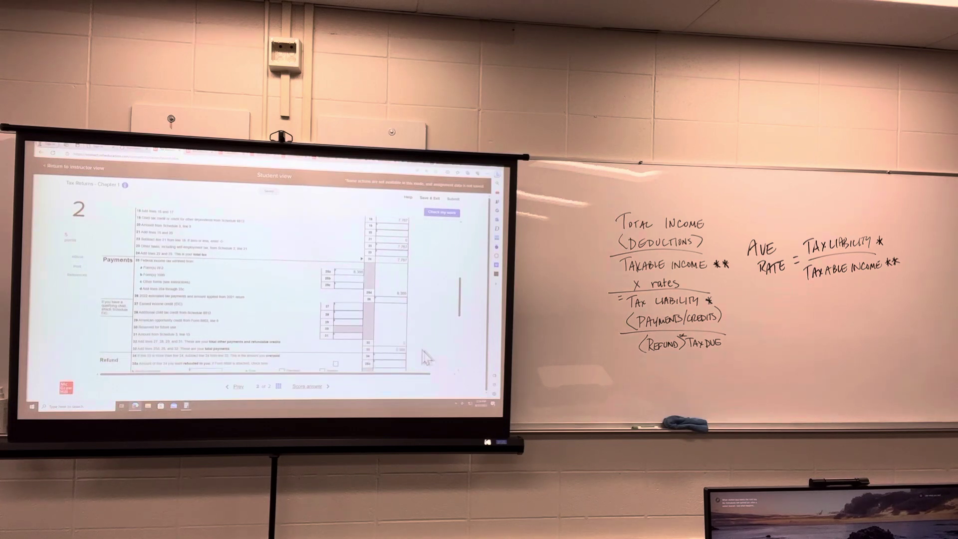
pyautogui.scroll(-2, 424, 352)
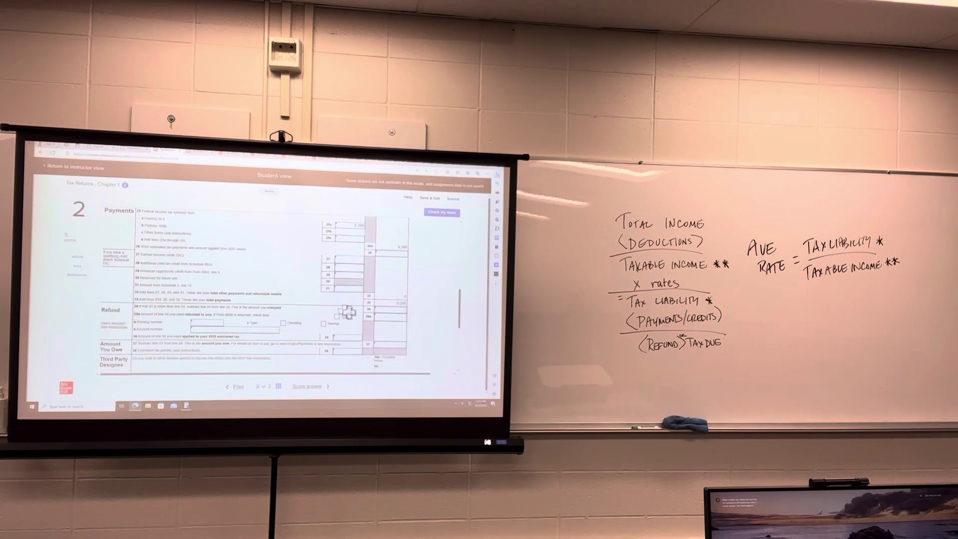
pyautogui.scroll(1, 449, 334)
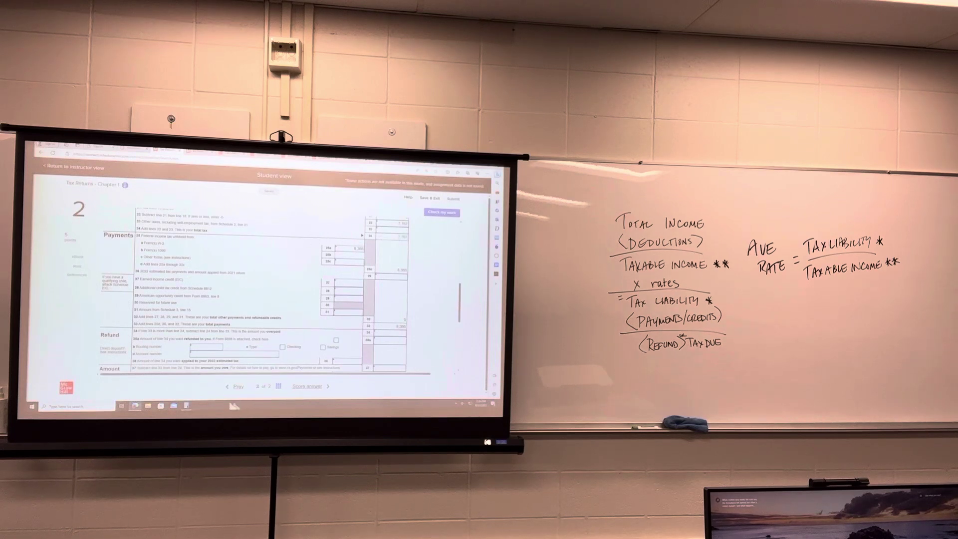
pyautogui.click(187, 407)
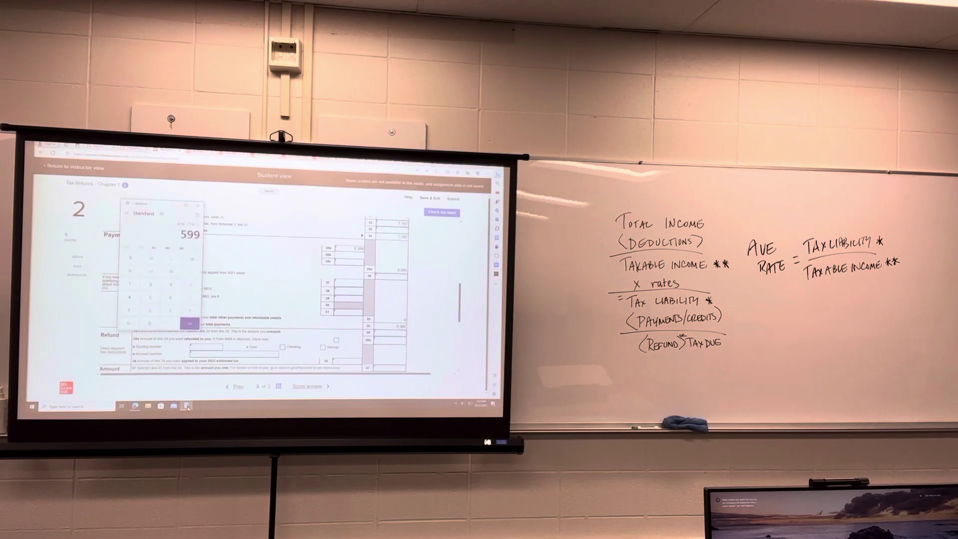
pyautogui.click(397, 337)
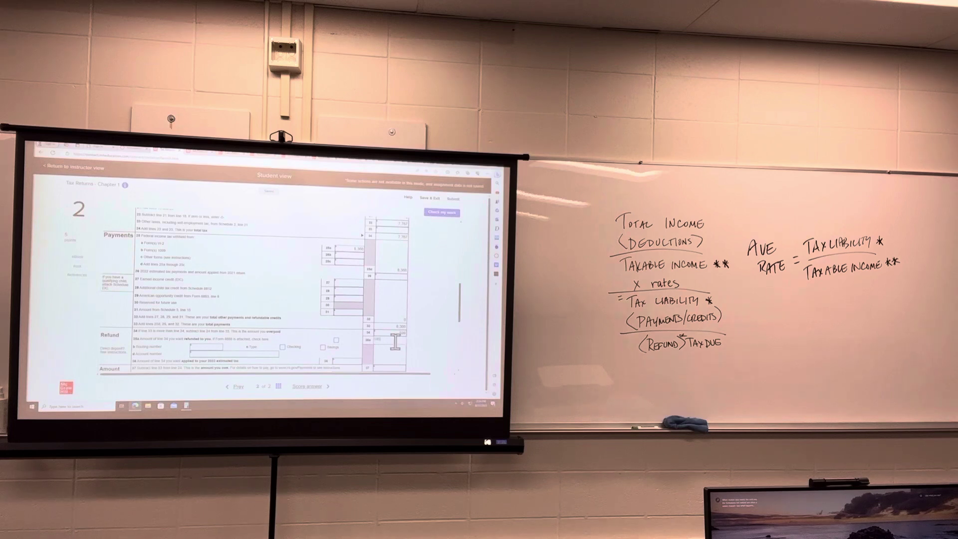
pyautogui.press('Tab')
pyautogui.scroll(-2, 450, 341)
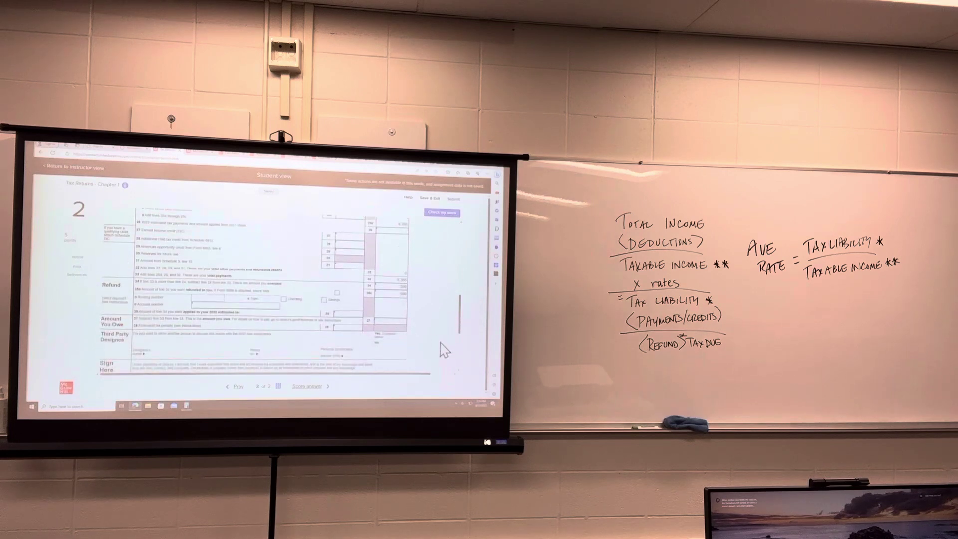
pyautogui.scroll(-1, 421, 361)
pyautogui.scroll(3, 421, 359)
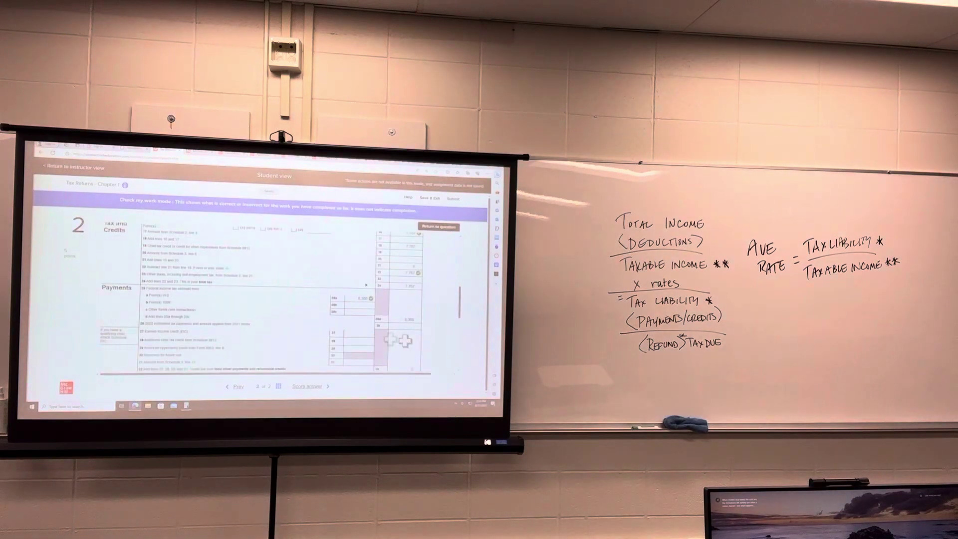
pyautogui.scroll(-2, 434, 360)
pyautogui.scroll(-2, 419, 345)
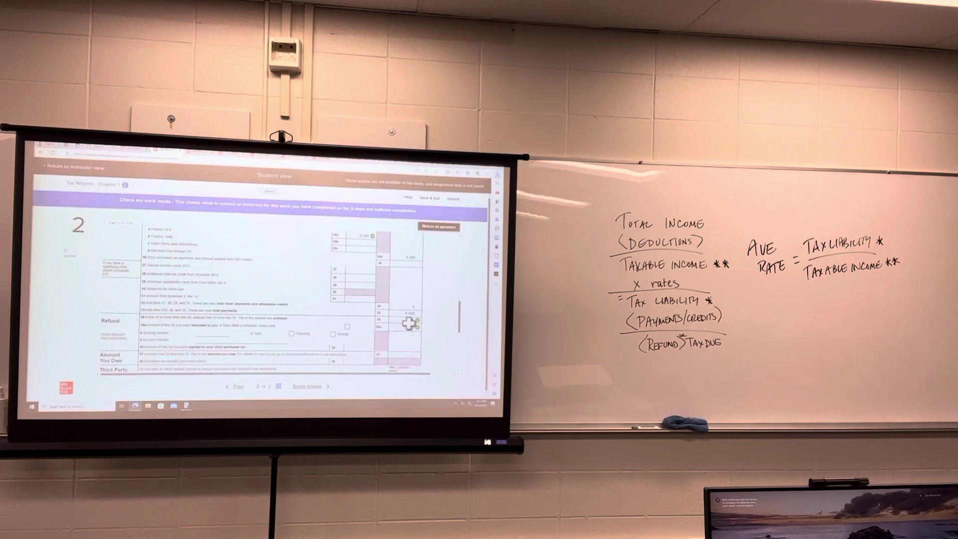
pyautogui.scroll(2, 428, 339)
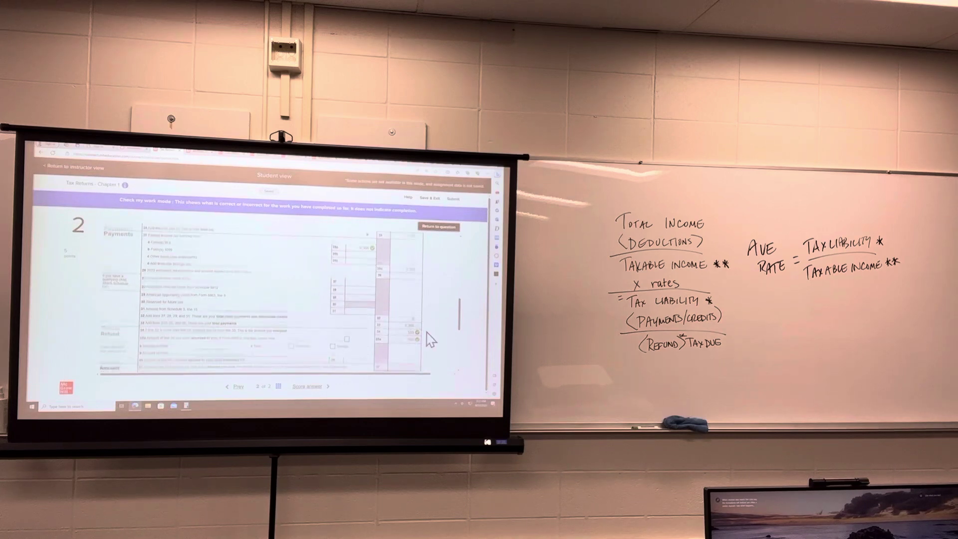
pyautogui.scroll(2, 429, 338)
pyautogui.scroll(2, 429, 339)
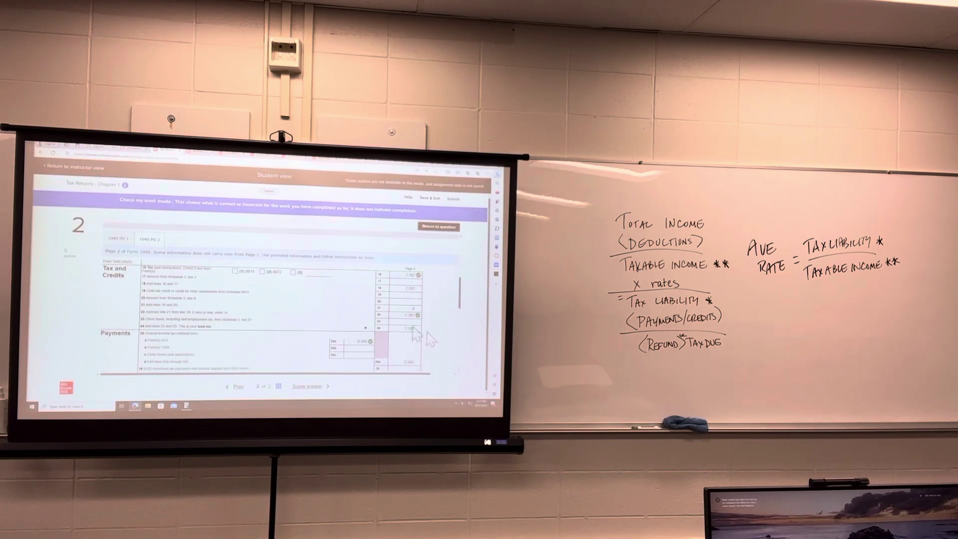
# - Review the correctness marks on Form 1040 pages 1 and 2, then go back to the question
pyautogui.click(113, 240)
pyautogui.scroll(2, 380, 325)
pyautogui.scroll(2, 273, 311)
pyautogui.scroll(-2, 431, 352)
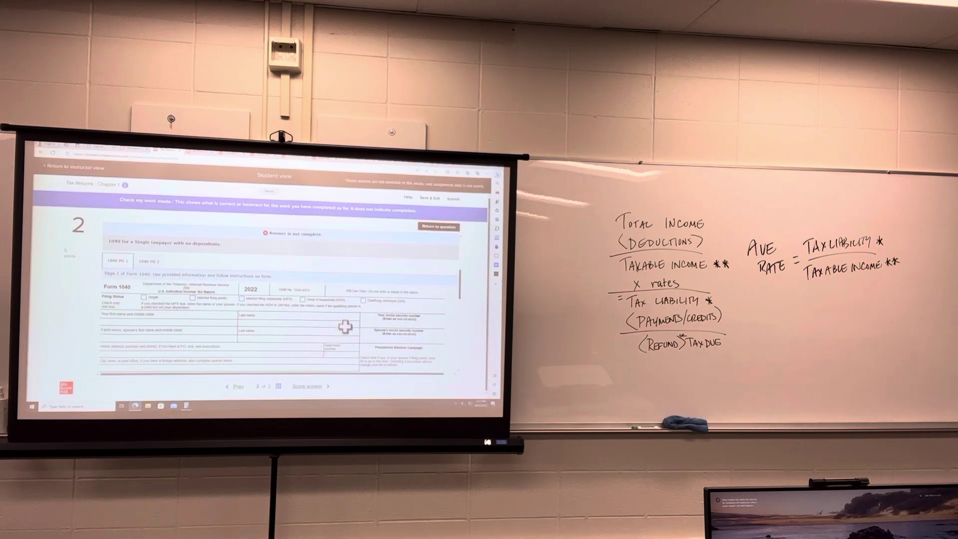
pyautogui.scroll(-3, 411, 335)
pyautogui.scroll(-3, 412, 332)
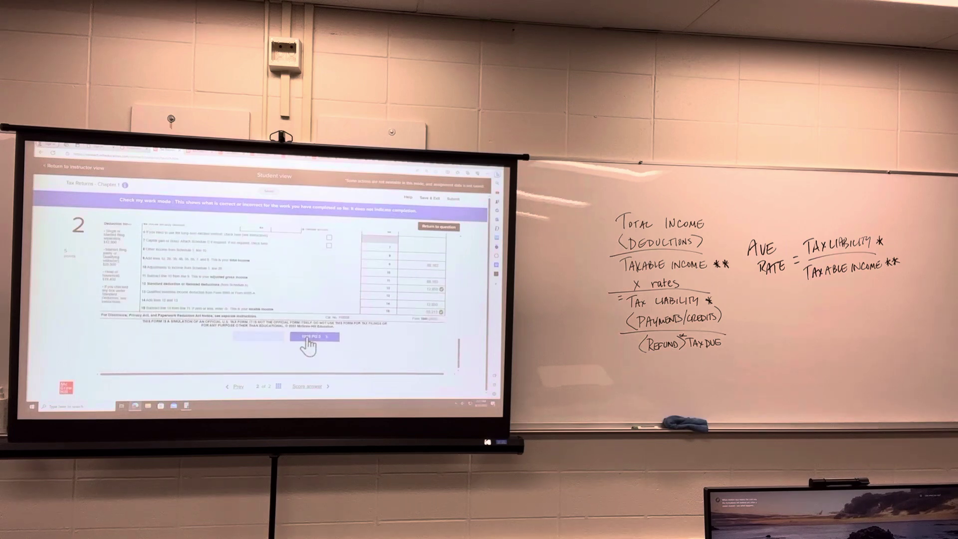
pyautogui.click(315, 341)
pyautogui.scroll(-3, 438, 345)
pyautogui.scroll(-3, 436, 349)
pyautogui.scroll(1, 433, 350)
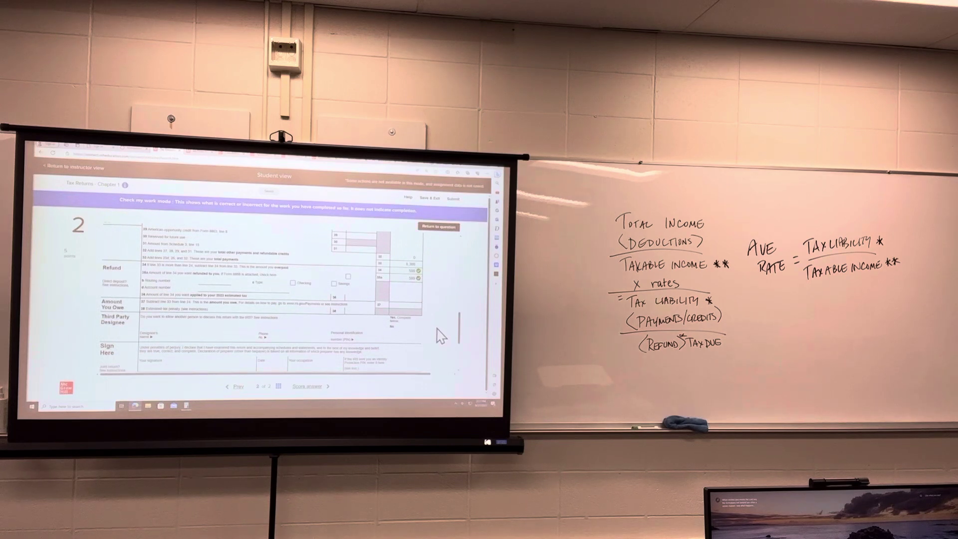
pyautogui.scroll(3, 441, 337)
pyautogui.scroll(3, 440, 337)
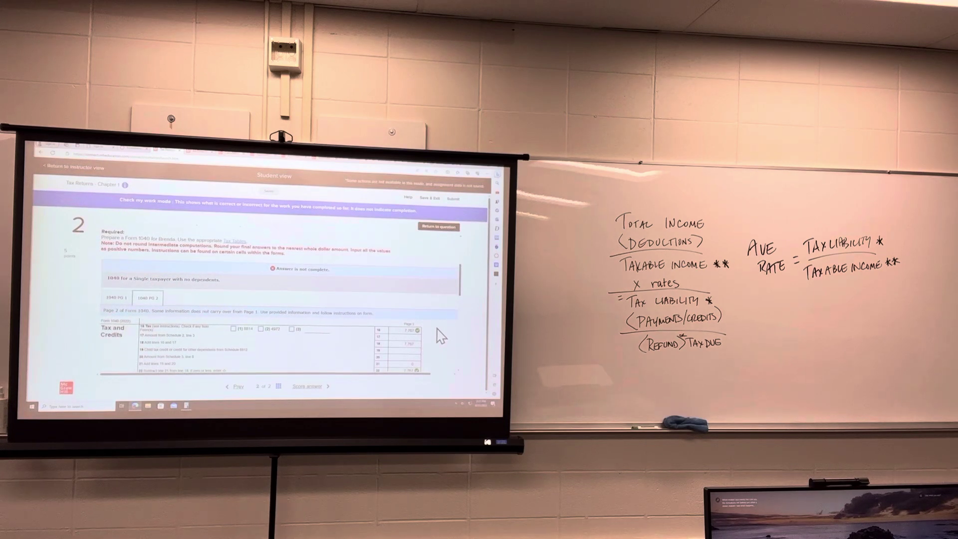
pyautogui.scroll(-3, 441, 337)
pyautogui.scroll(-3, 440, 337)
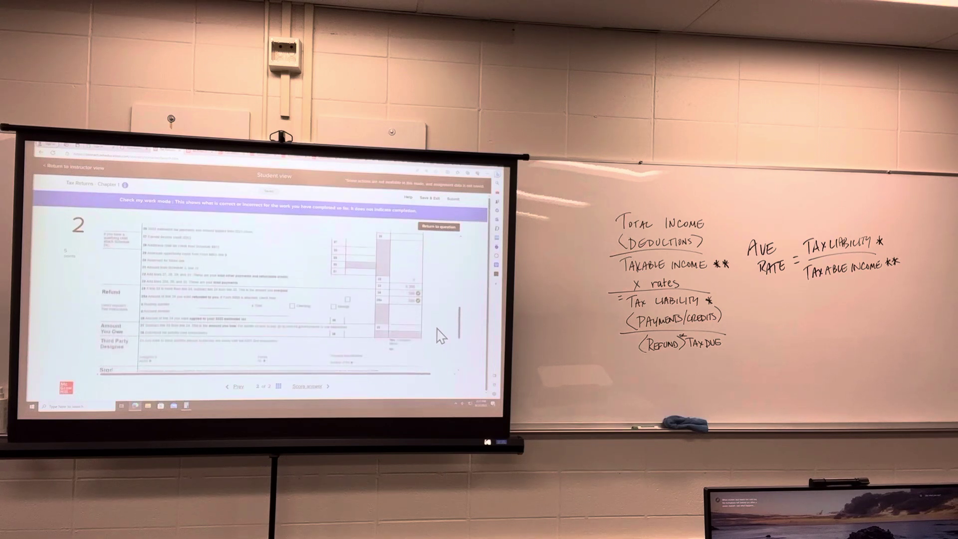
pyautogui.scroll(-2, 441, 337)
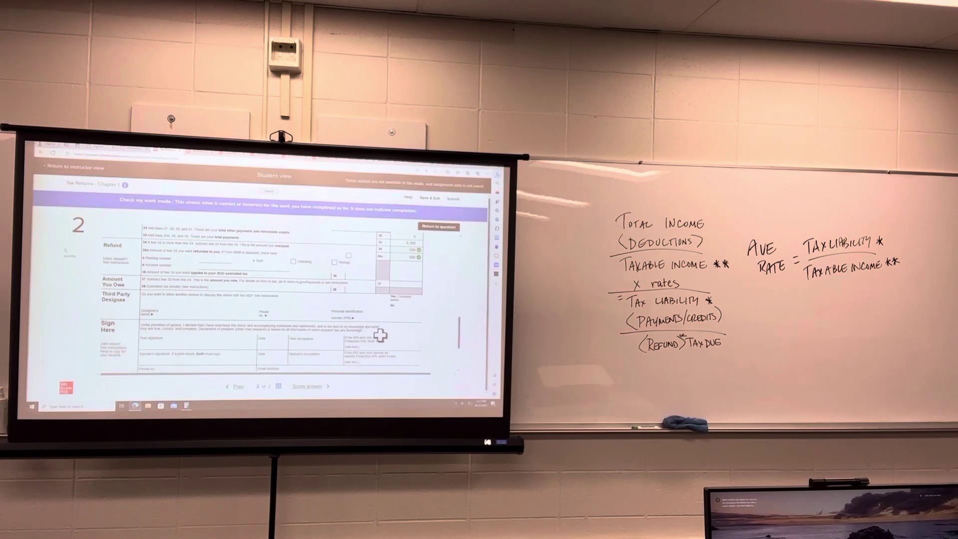
pyautogui.scroll(5, 423, 366)
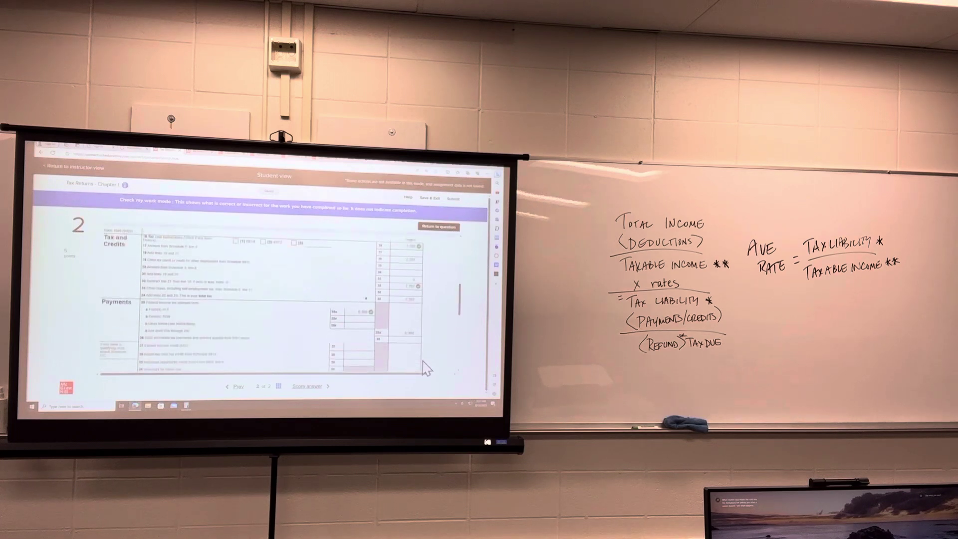
pyautogui.scroll(3, 438, 327)
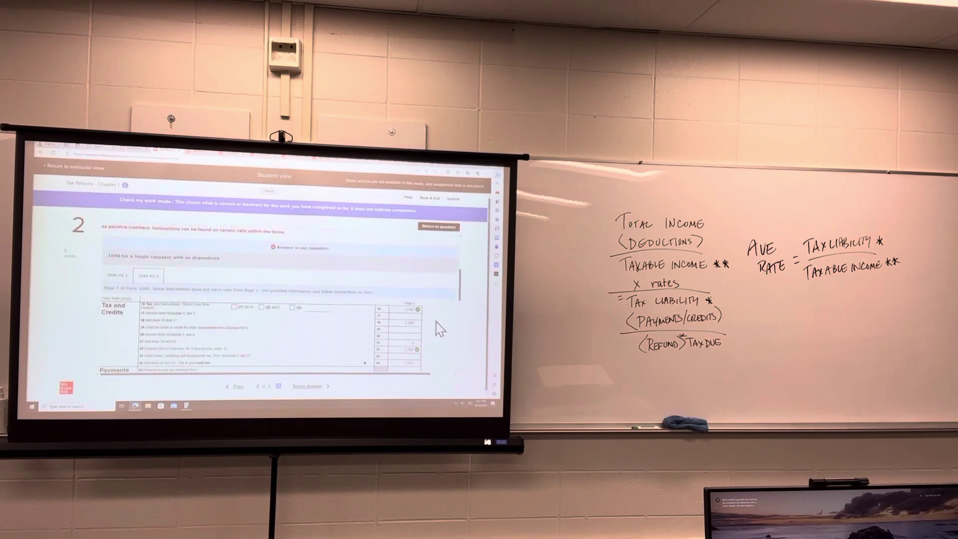
pyautogui.click(116, 275)
pyautogui.scroll(-5, 404, 330)
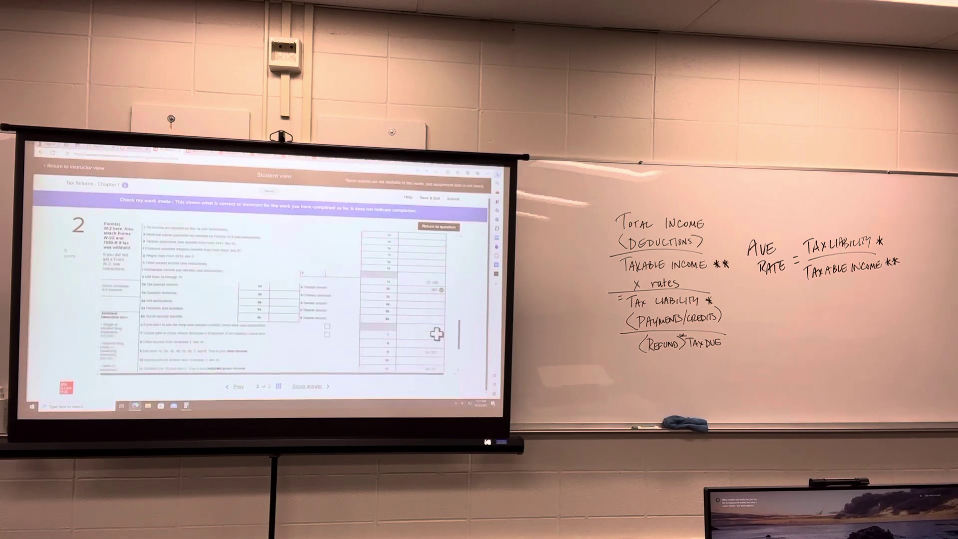
pyautogui.scroll(3, 436, 334)
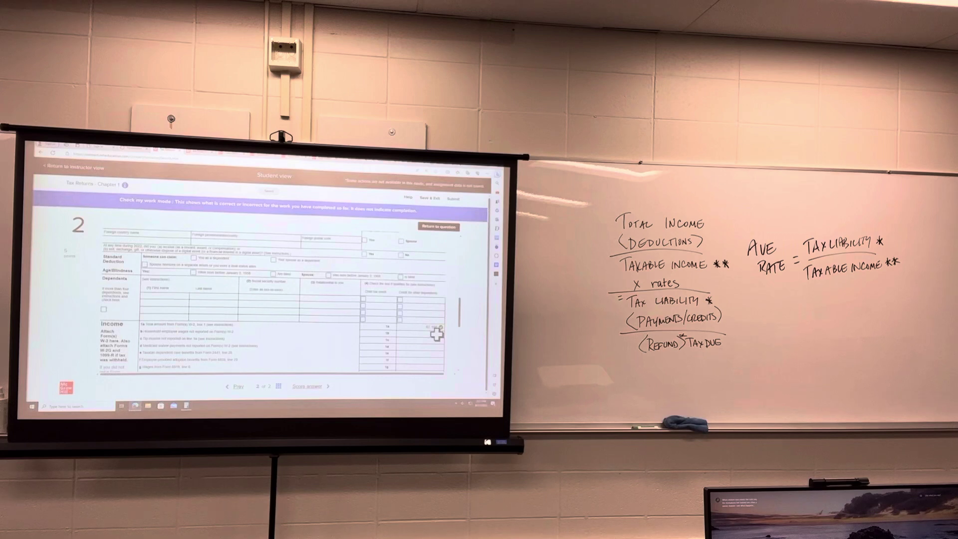
pyautogui.scroll(2, 436, 334)
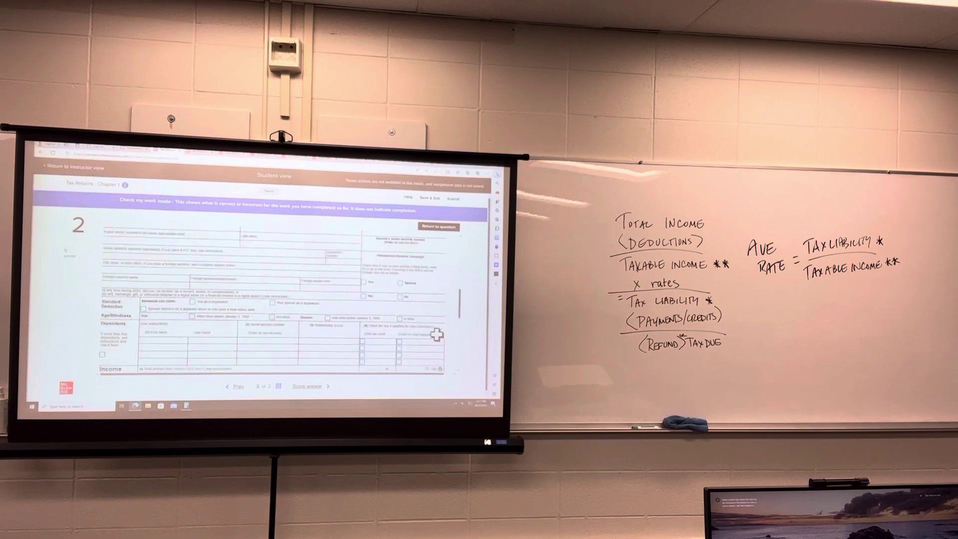
pyautogui.click(444, 230)
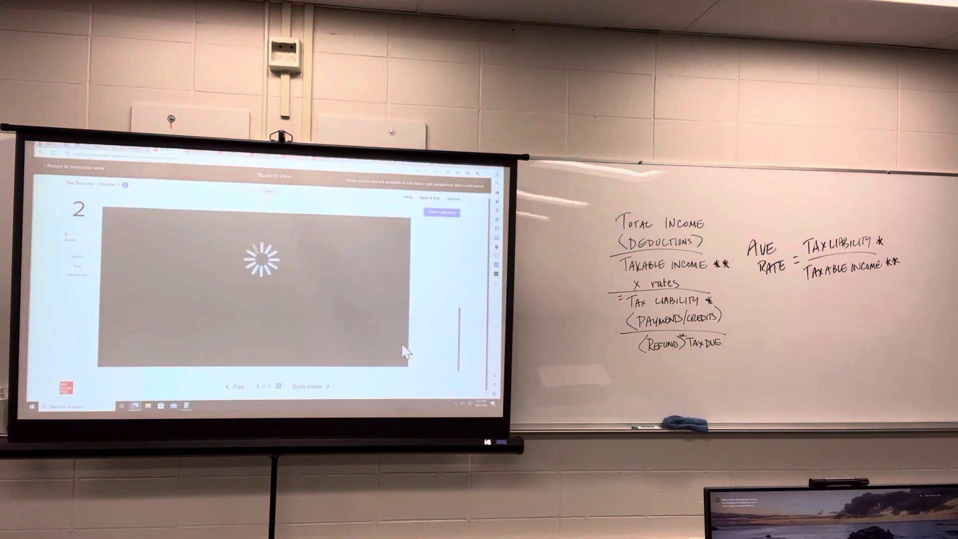
pyautogui.scroll(-3, 402, 342)
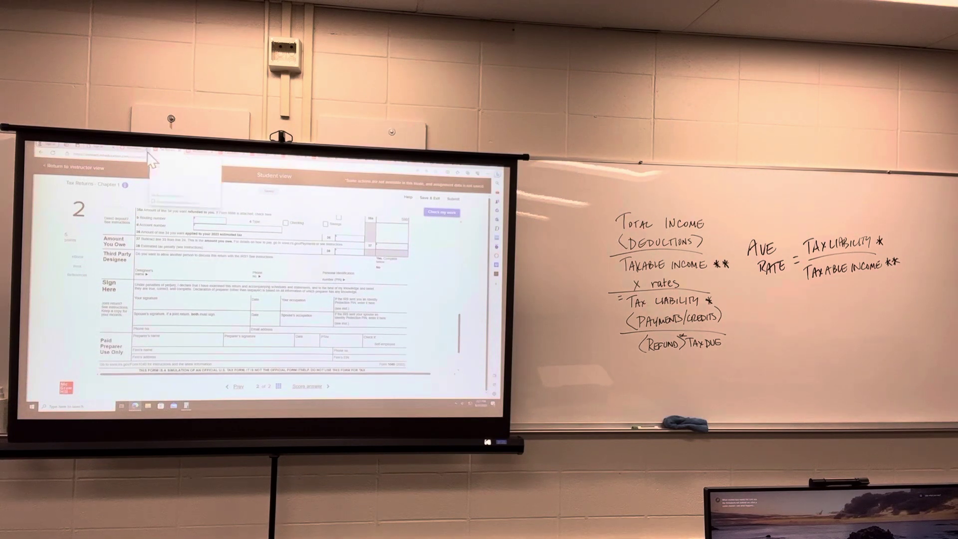
pyautogui.click(445, 172)
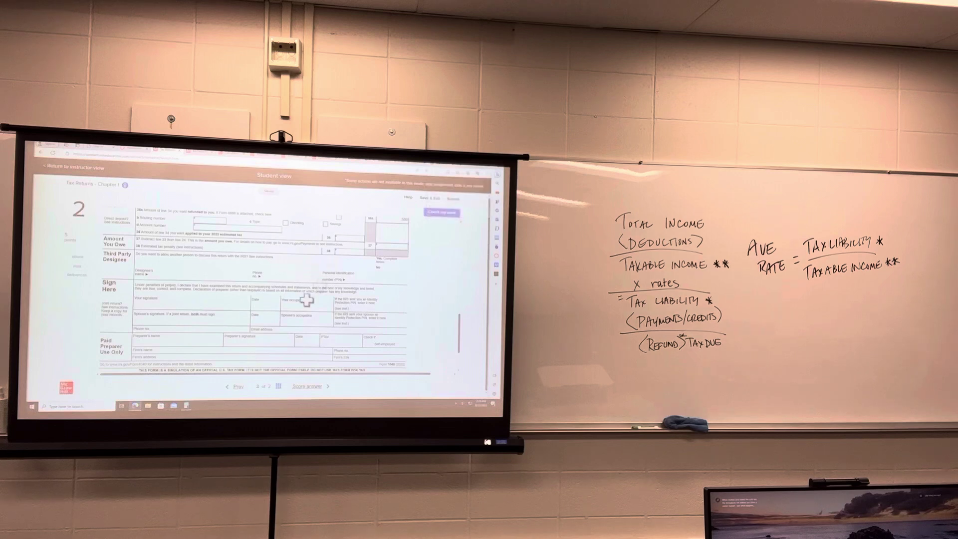